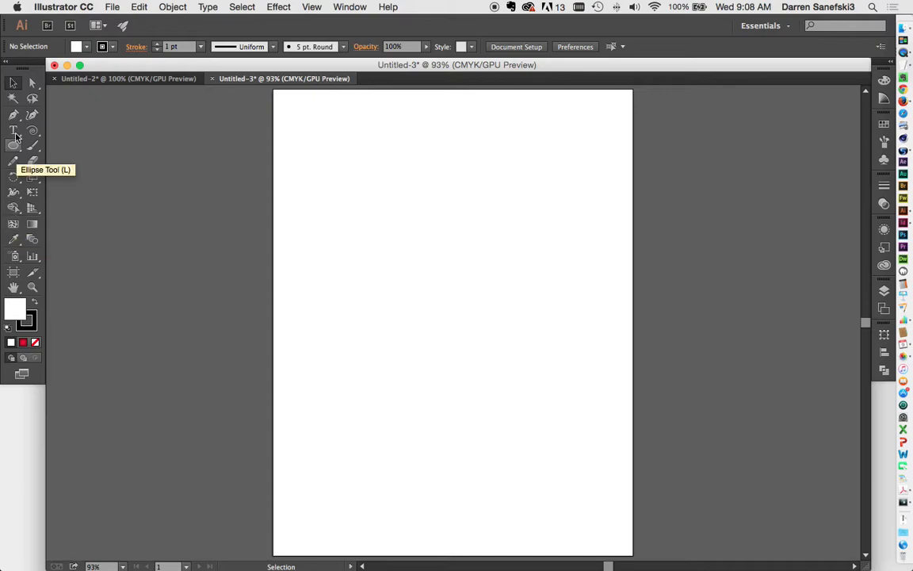
# Select the Ellipse tool from the toolbar
pyautogui.click(13, 145)
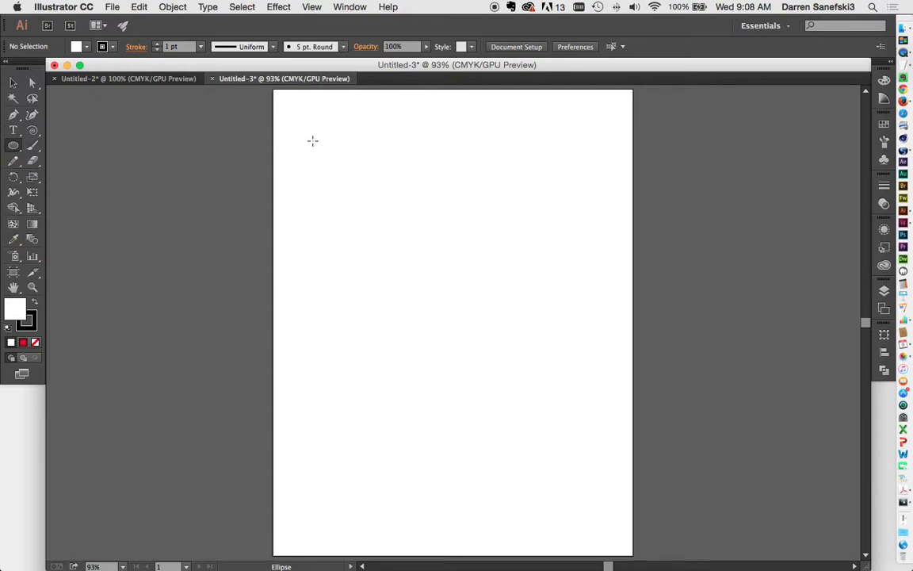
# Draw a circle in the page's upper left and add several mesh lines to it with the Mesh tool
pyautogui.moveTo(312, 140); pyautogui.dragTo(448, 311)
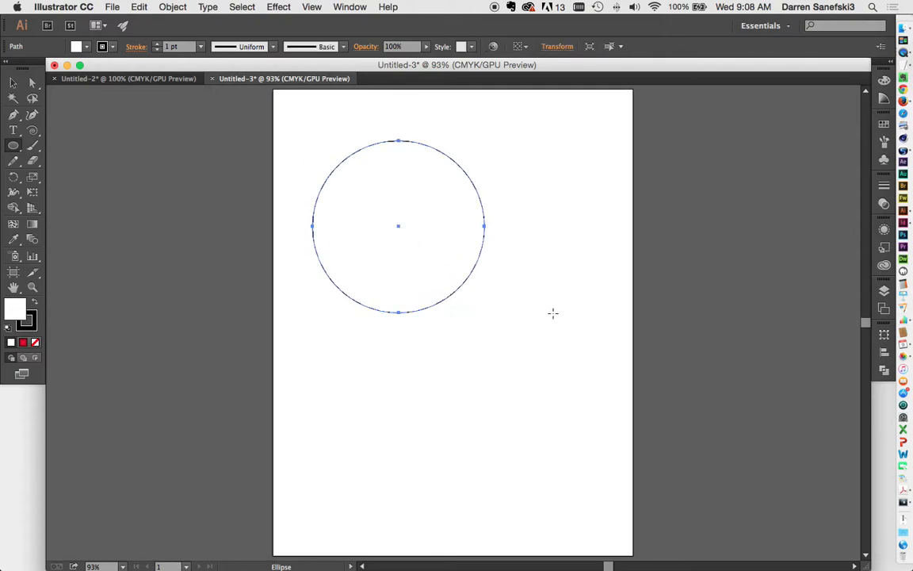
pyautogui.click(13, 226)
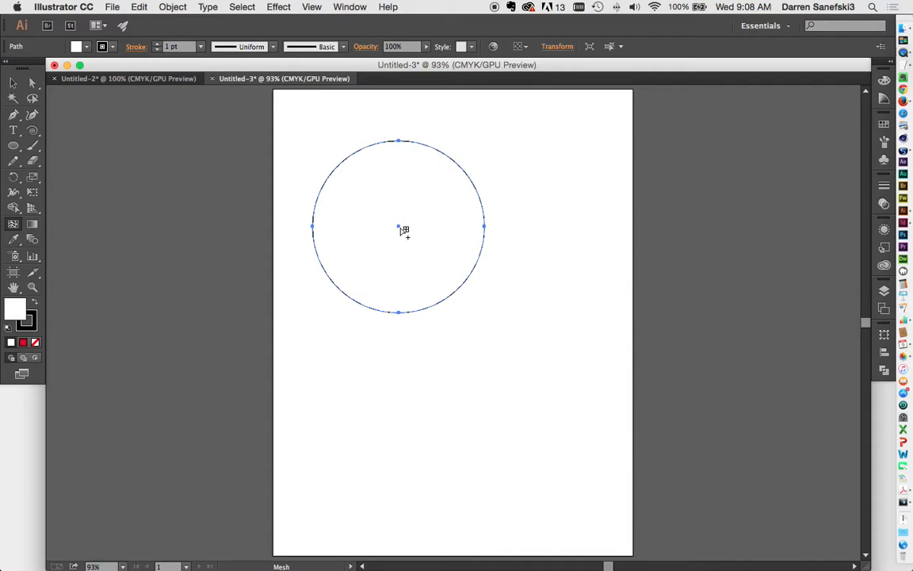
pyautogui.click(468, 285)
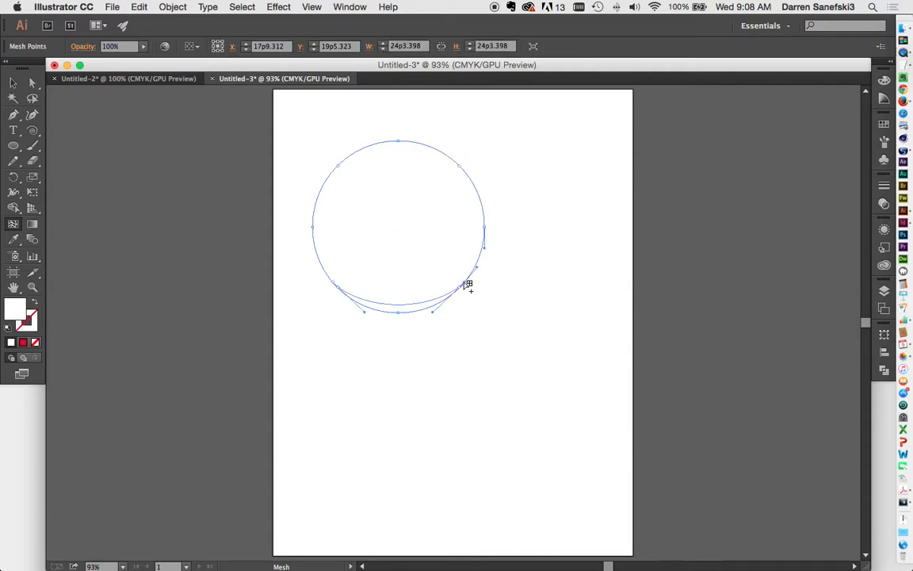
pyautogui.click(485, 226)
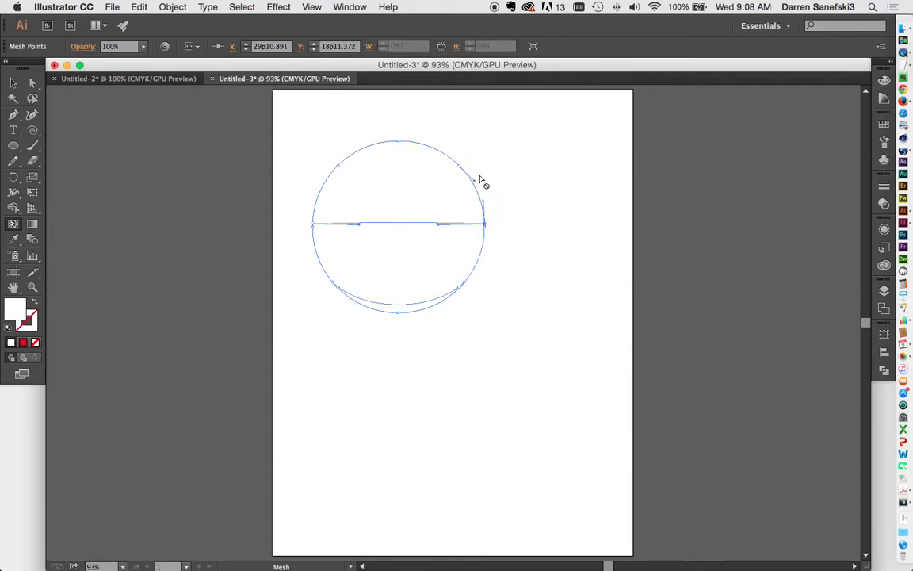
pyautogui.click(370, 145)
pyautogui.click(333, 173)
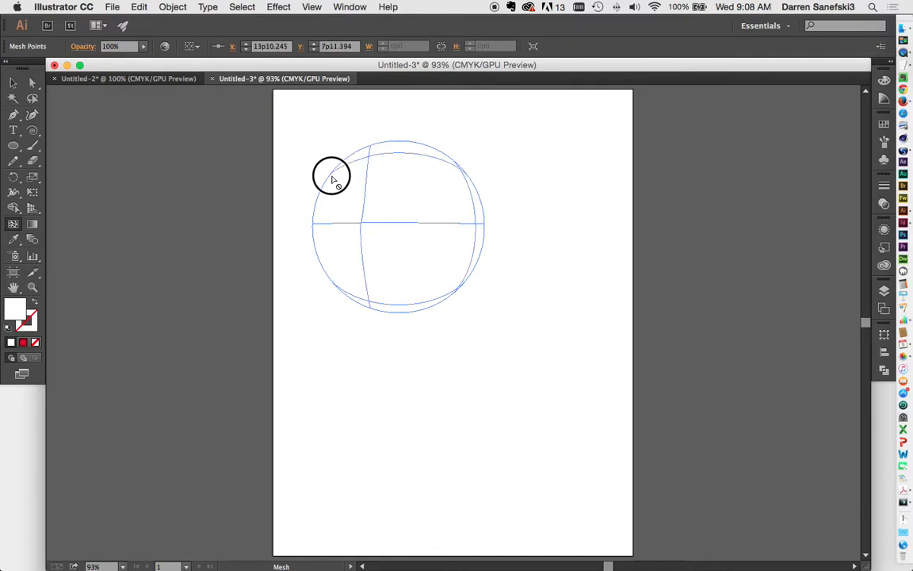
pyautogui.click(425, 148)
pyautogui.click(397, 146)
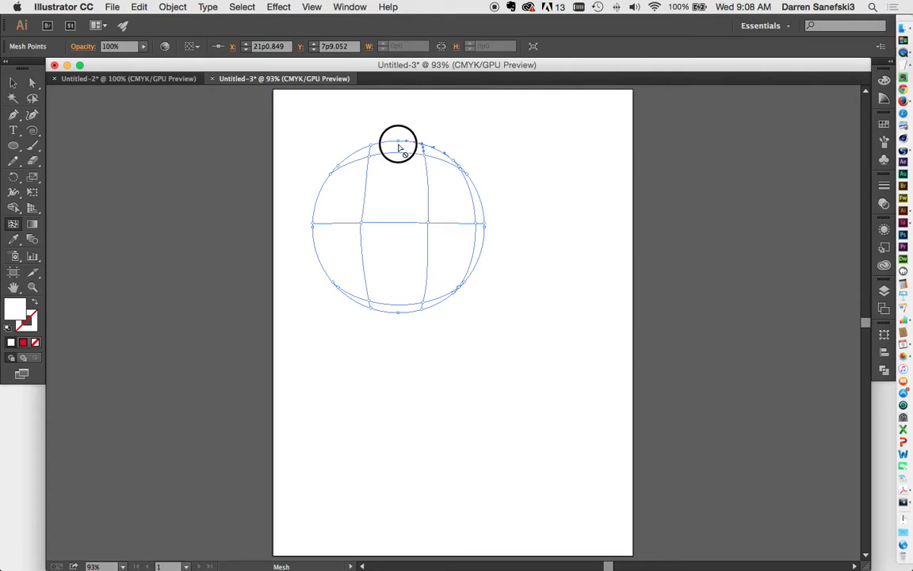
pyautogui.click(317, 250)
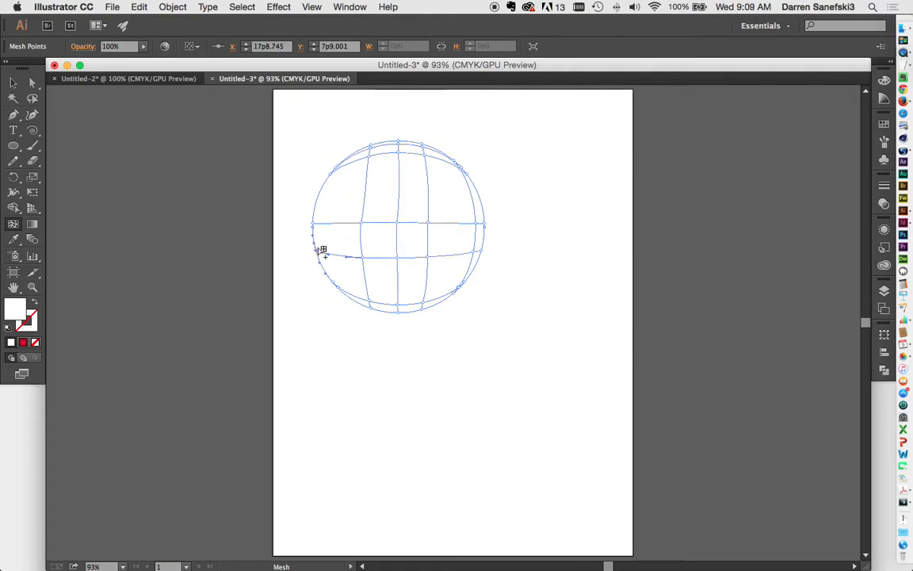
pyautogui.click(316, 206)
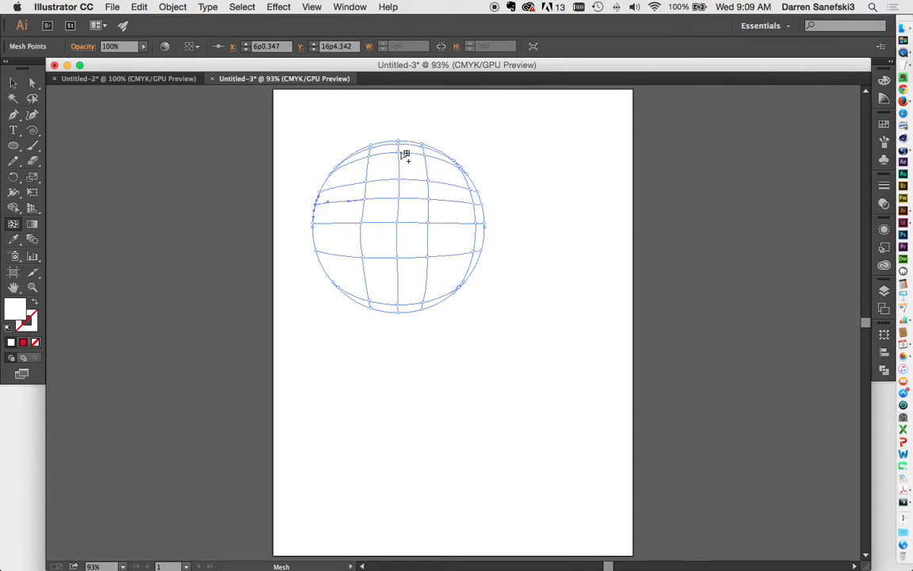
# Undo the hand-added mesh lines to get back the plain white circle
pyautogui.click(13, 83)
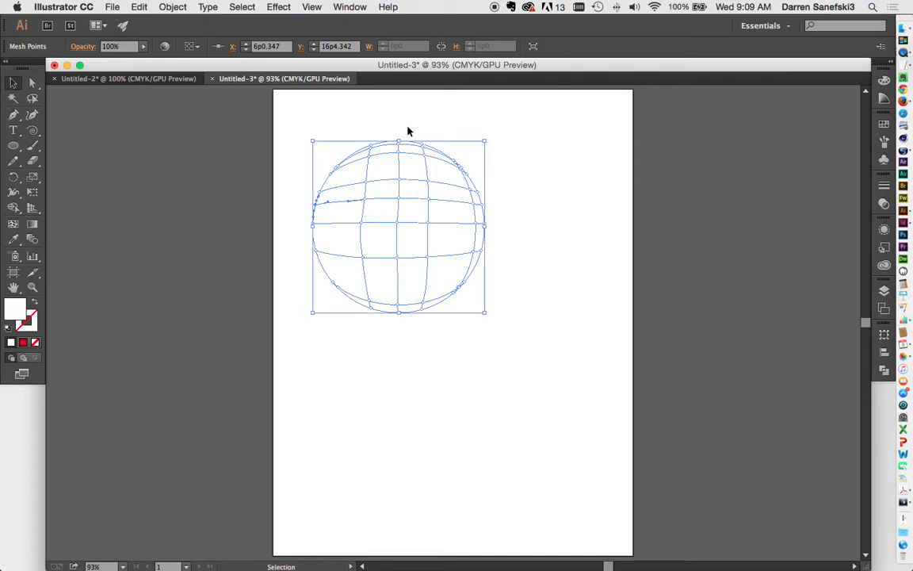
pyautogui.press('a')
pyautogui.press('super+z')
pyautogui.press('super+z')
pyautogui.press('super+z')
pyautogui.press('super+z')
pyautogui.press('super+z')
pyautogui.press('super+z')
pyautogui.press('super+z')
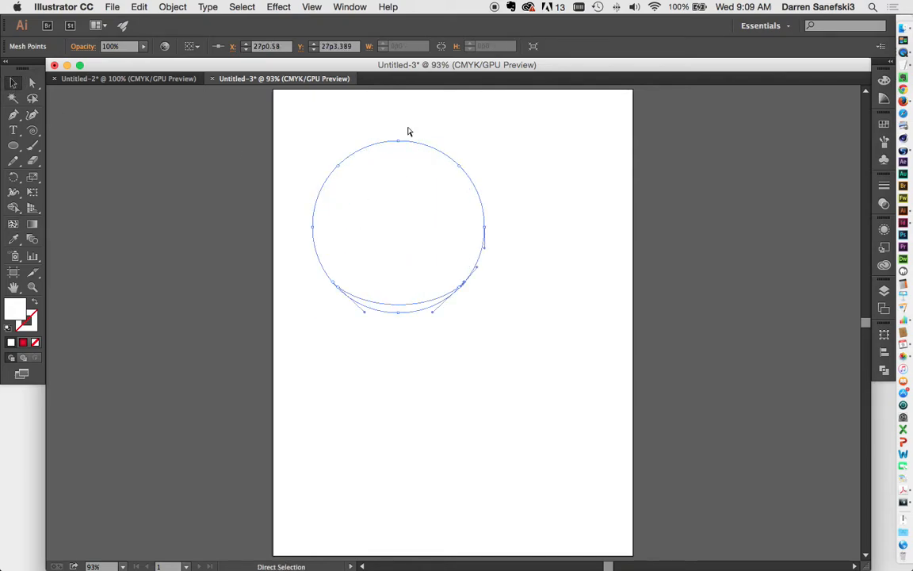
pyautogui.press('super+z')
pyautogui.press('v')
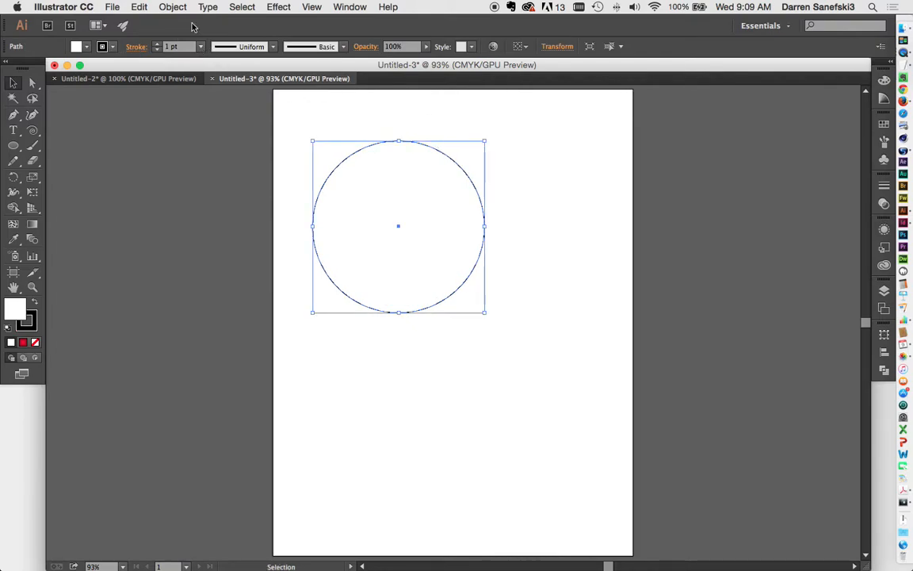
# Create a 5×5 gradient mesh on the circle with Flat appearance, then show the Swatches panel
pyautogui.click(175, 6)
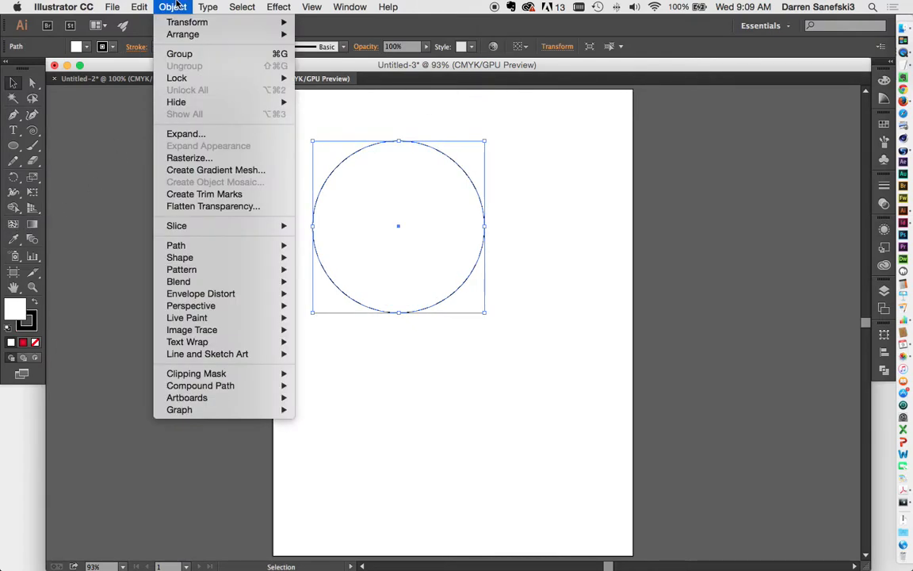
pyautogui.click(202, 171)
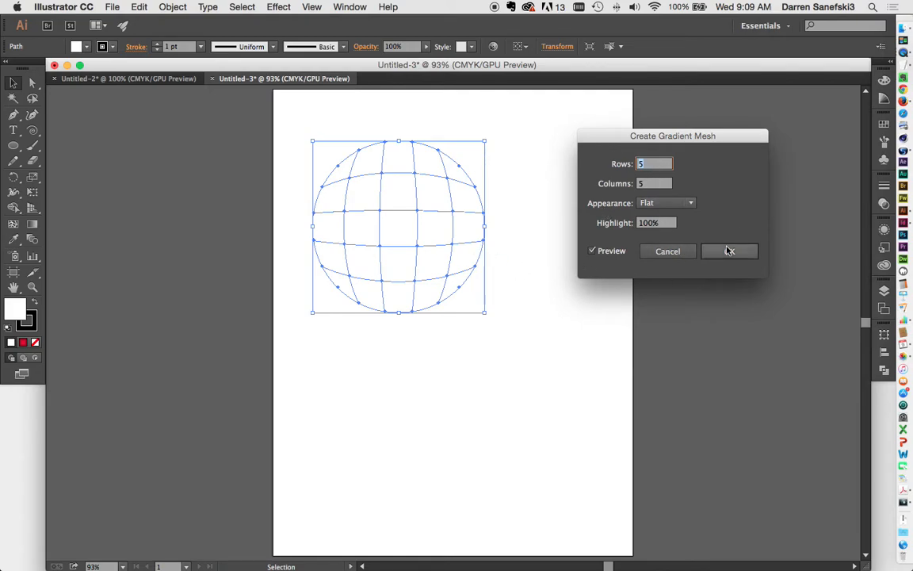
pyautogui.click(691, 203)
pyautogui.click(687, 230)
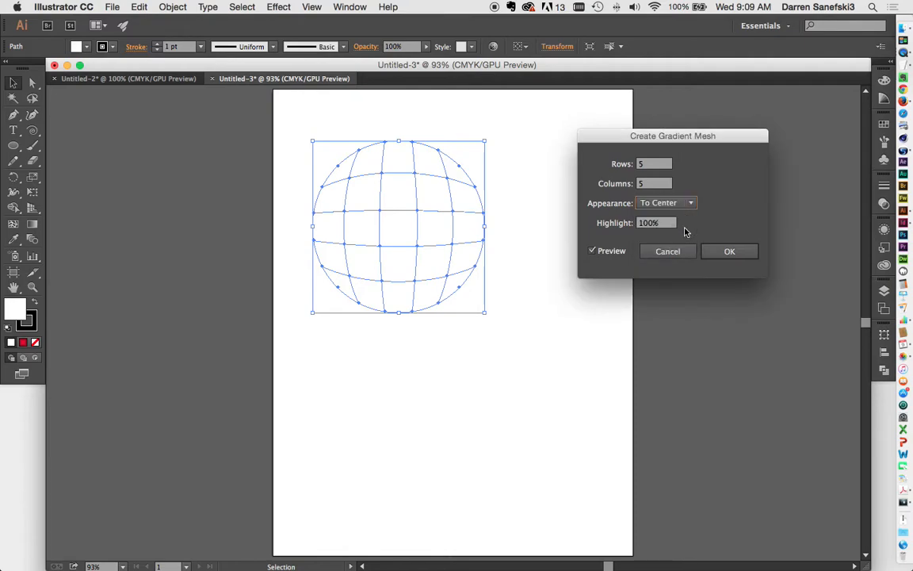
pyautogui.click(691, 205)
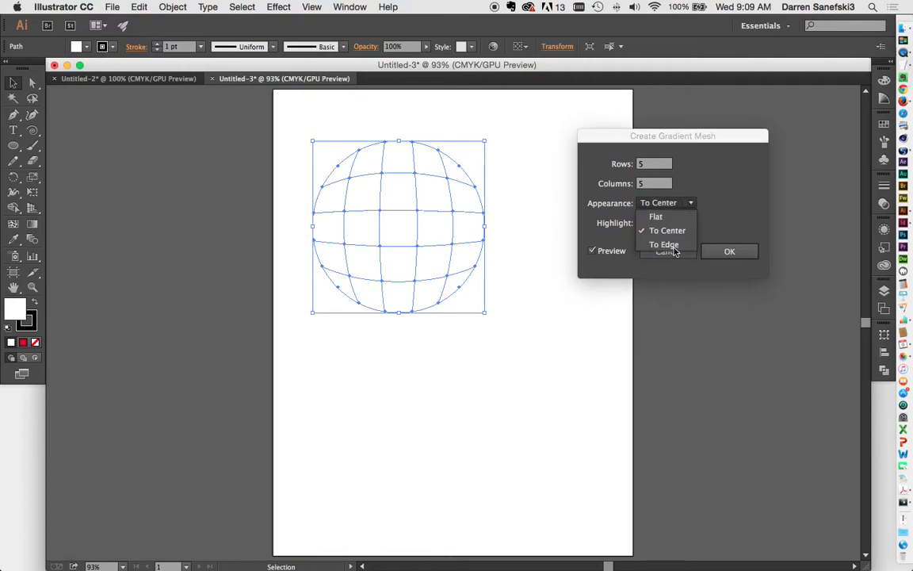
pyautogui.click(664, 244)
pyautogui.click(687, 206)
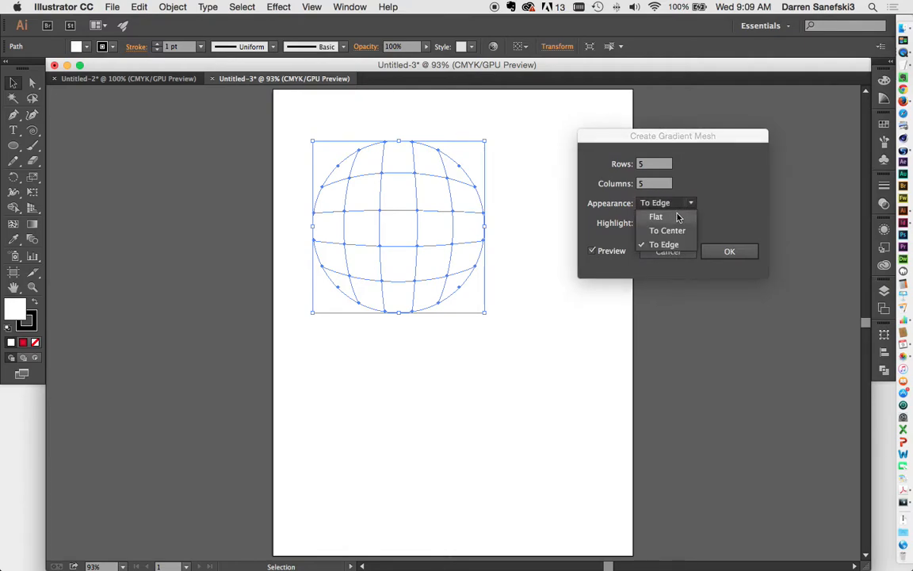
pyautogui.click(677, 217)
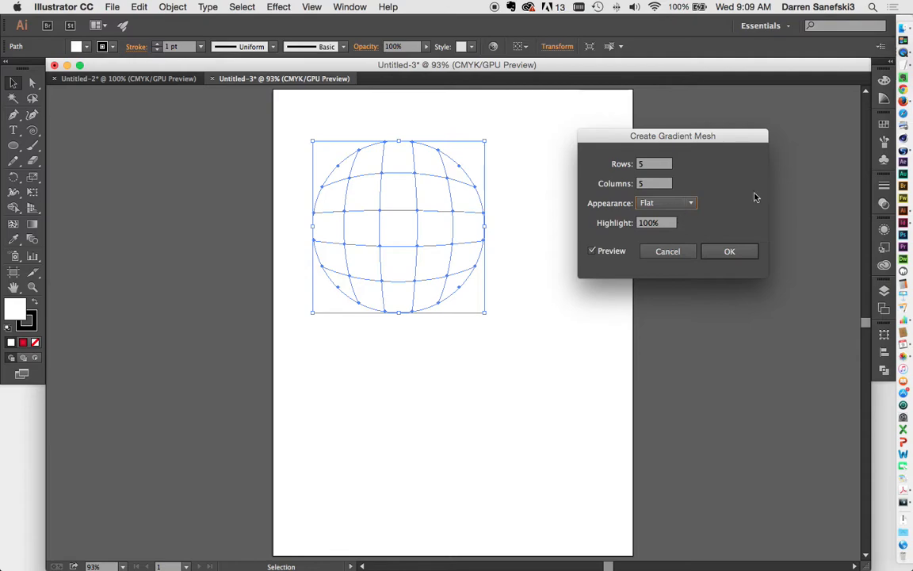
pyautogui.click(737, 255)
pyautogui.click(884, 125)
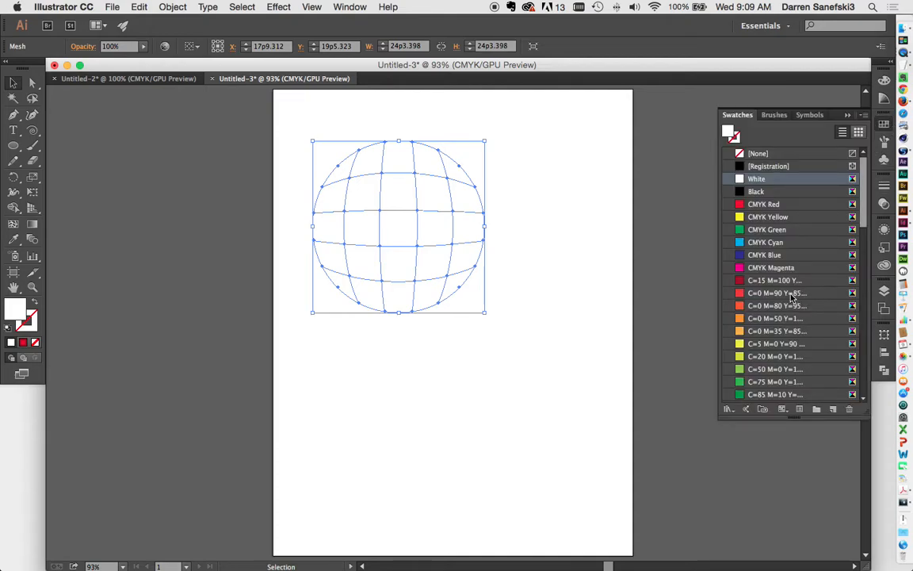
# Fill the mesh circle with the CMYK Red swatch and reselect it with Direct Selection
pyautogui.click(757, 206)
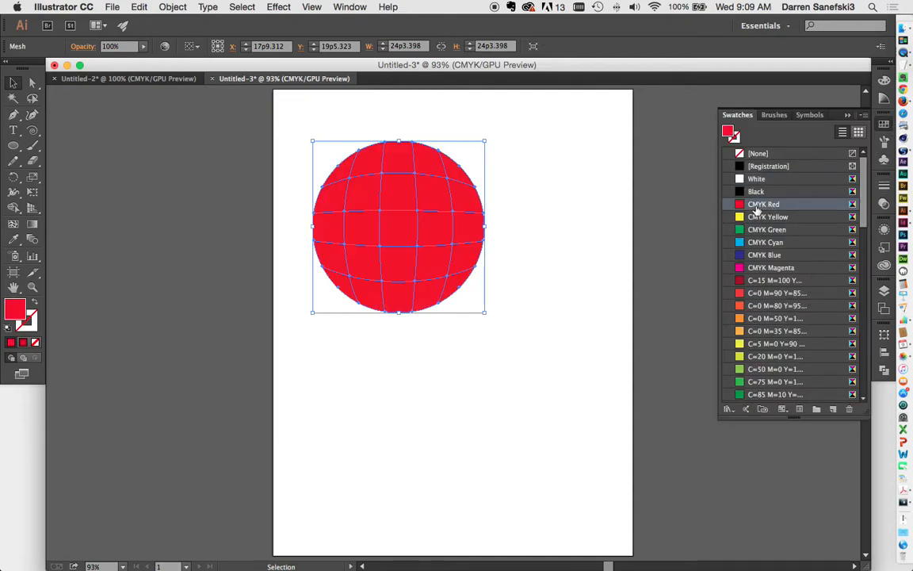
pyautogui.click(559, 289)
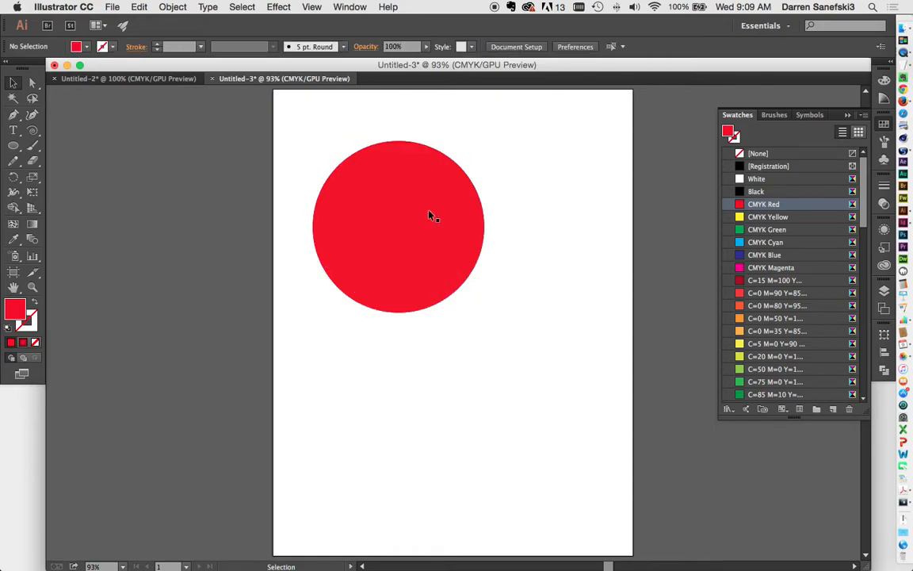
pyautogui.click(34, 84)
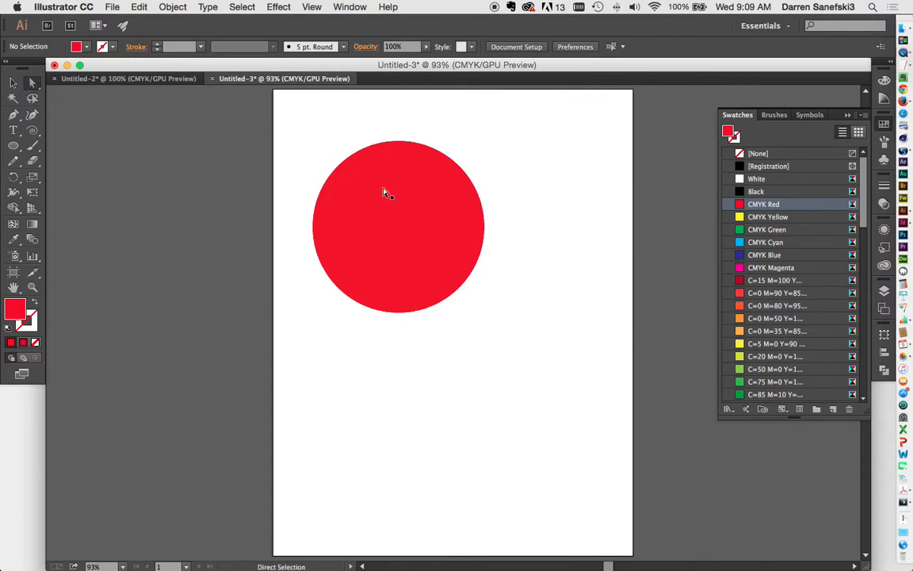
pyautogui.click(385, 193)
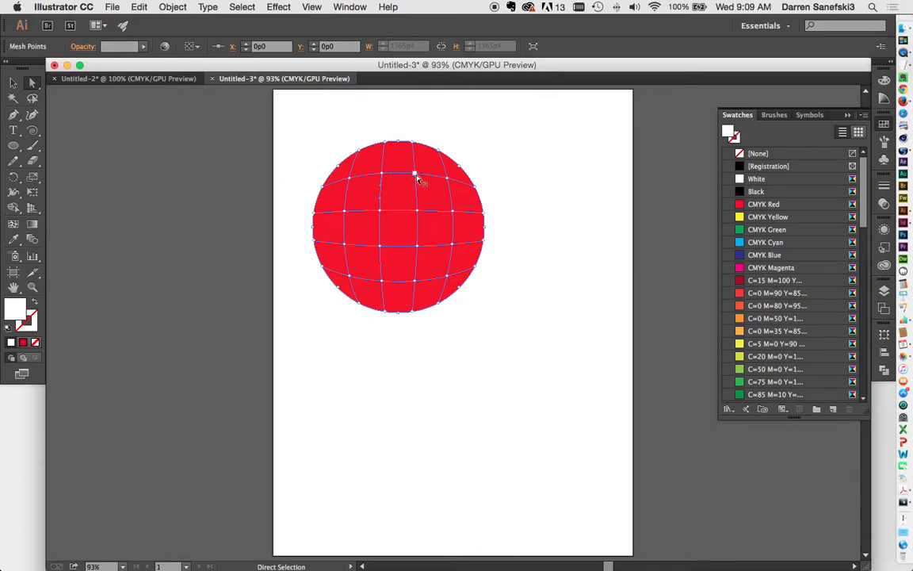
# Color an upper-left mesh point White to create the highlight
pyautogui.click(352, 181)
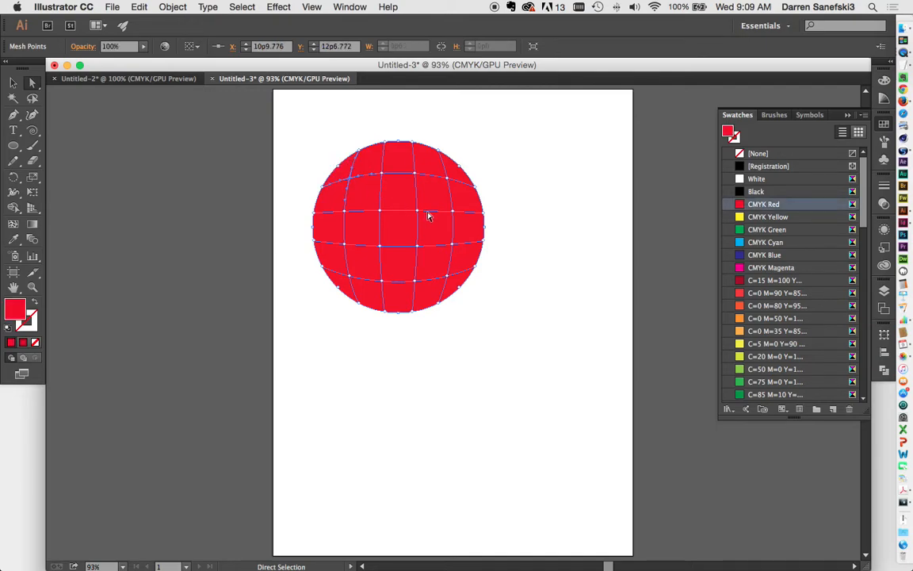
pyautogui.click(761, 181)
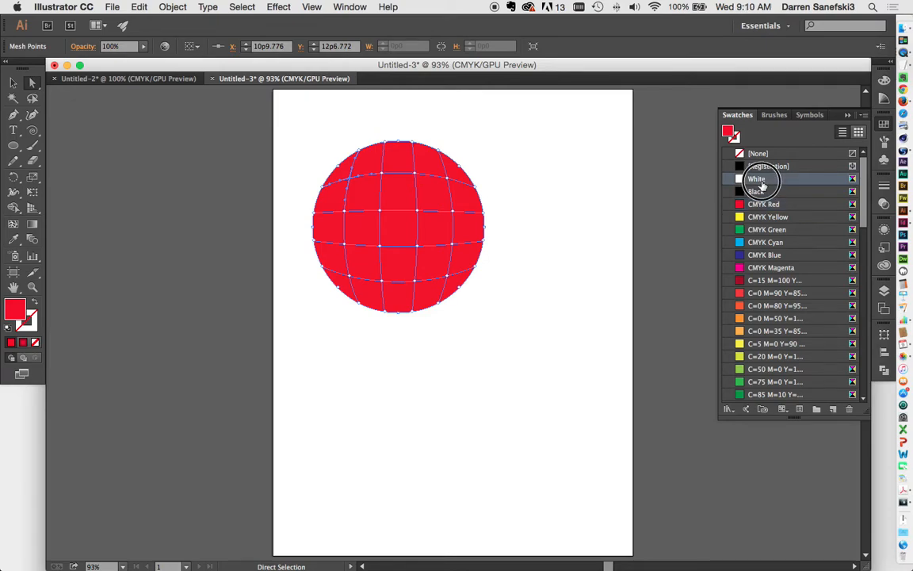
pyautogui.click(534, 271)
# Select the mesh points along the circle's right edge
pyautogui.click(403, 212)
pyautogui.click(508, 240)
pyautogui.click(484, 214)
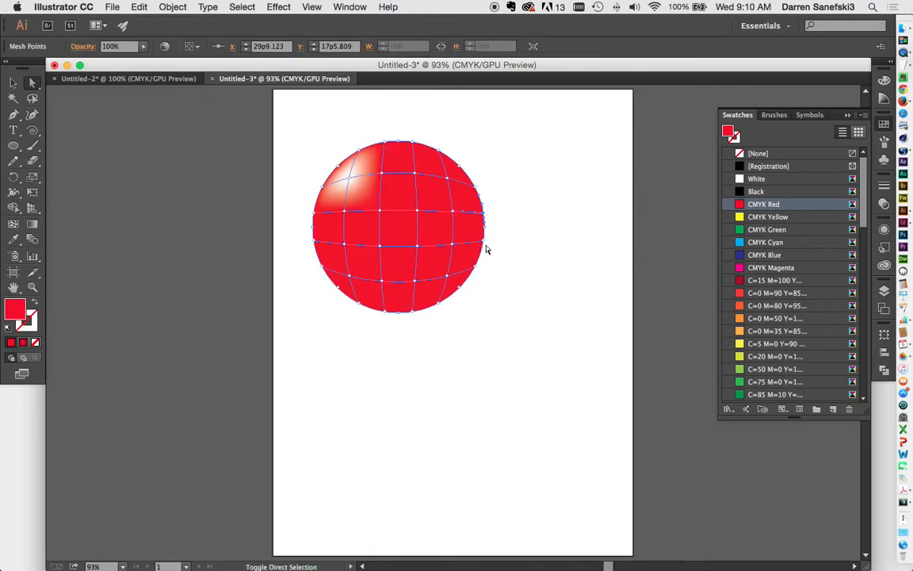
pyautogui.keyDown('shift'); pyautogui.click(485, 241); pyautogui.keyUp('shift')
pyautogui.keyDown('shift'); pyautogui.click(475, 265); pyautogui.keyUp('shift')
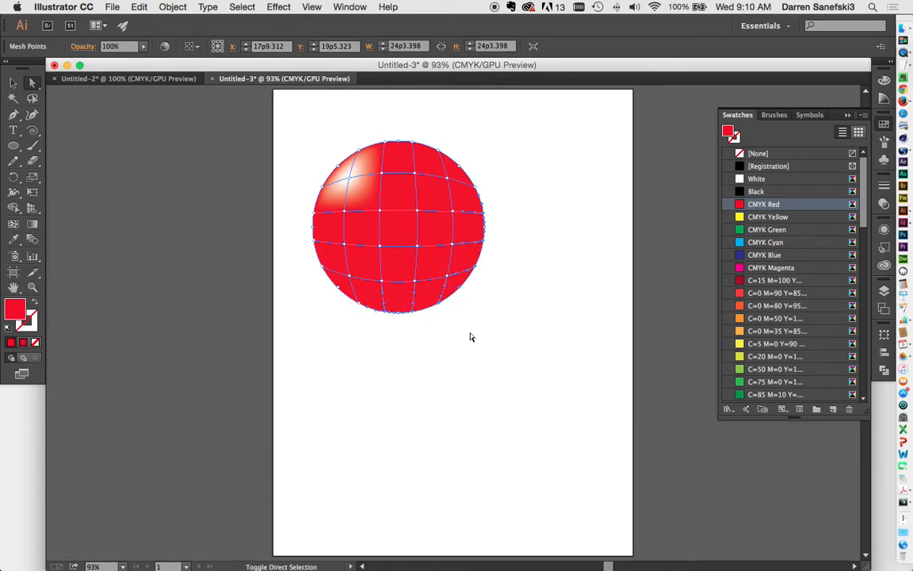
# Shade the right-edge and a lower-right mesh point with the darker C=15 M=100 red
pyautogui.click(779, 281)
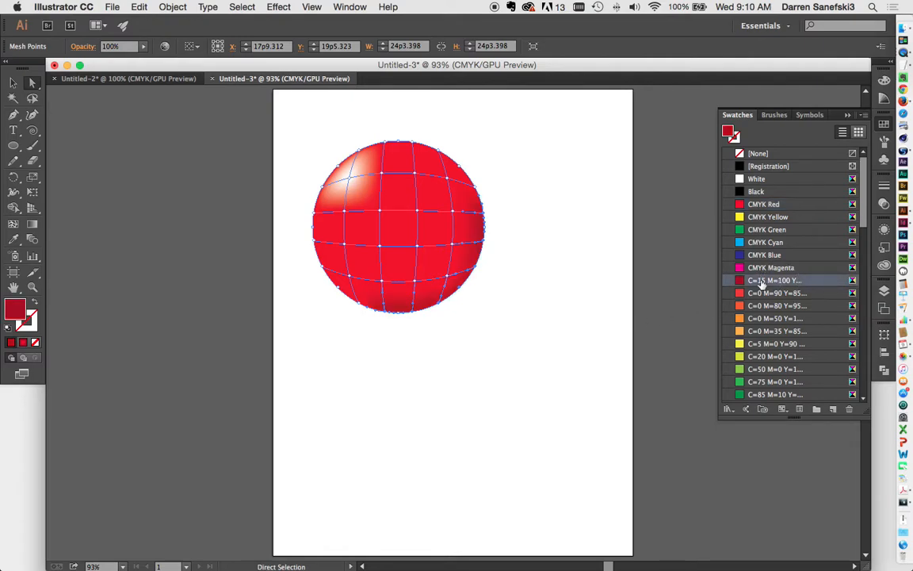
pyautogui.click(559, 331)
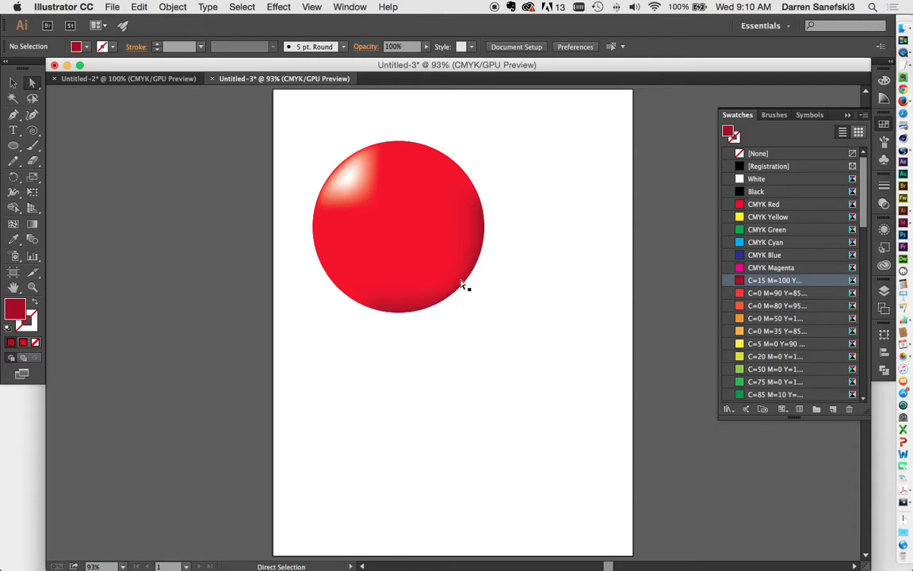
pyautogui.click(459, 249)
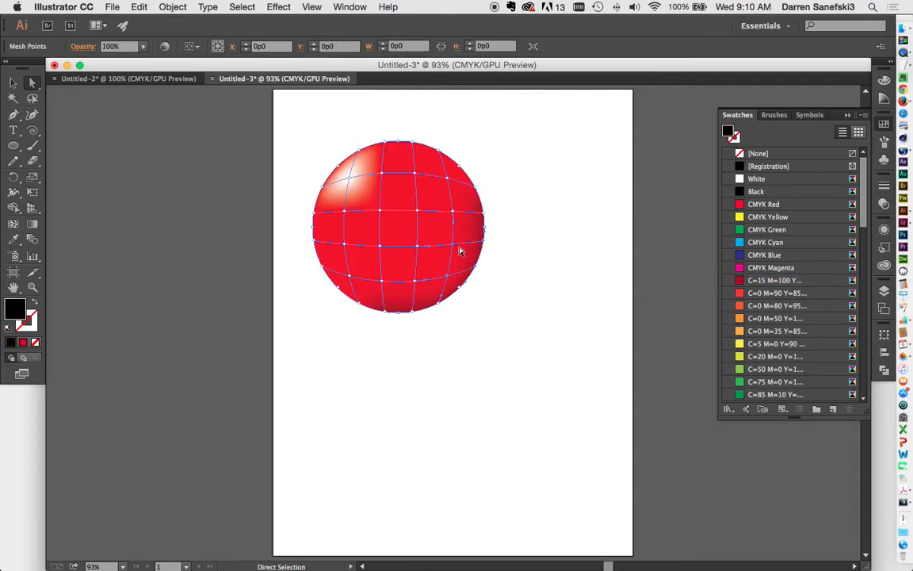
pyautogui.click(461, 287)
pyautogui.click(448, 277)
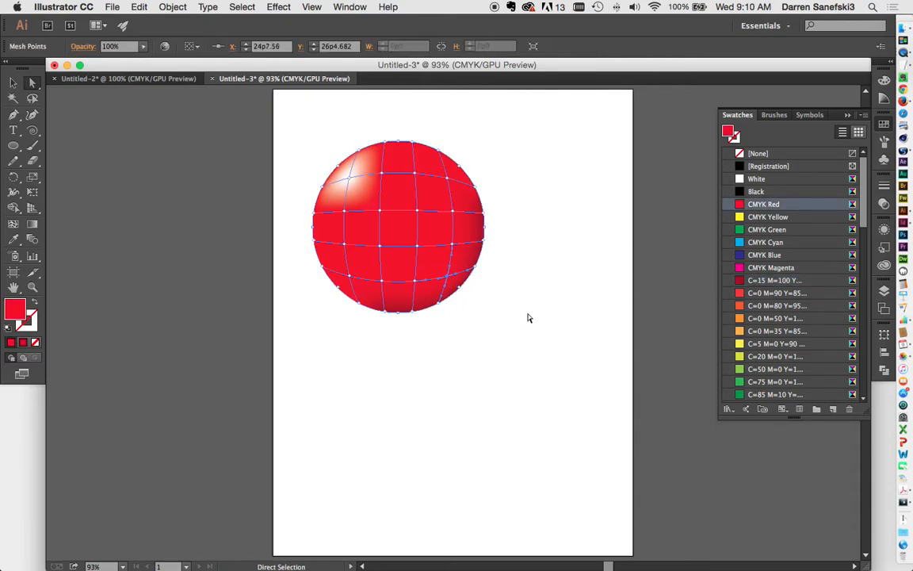
pyautogui.click(793, 282)
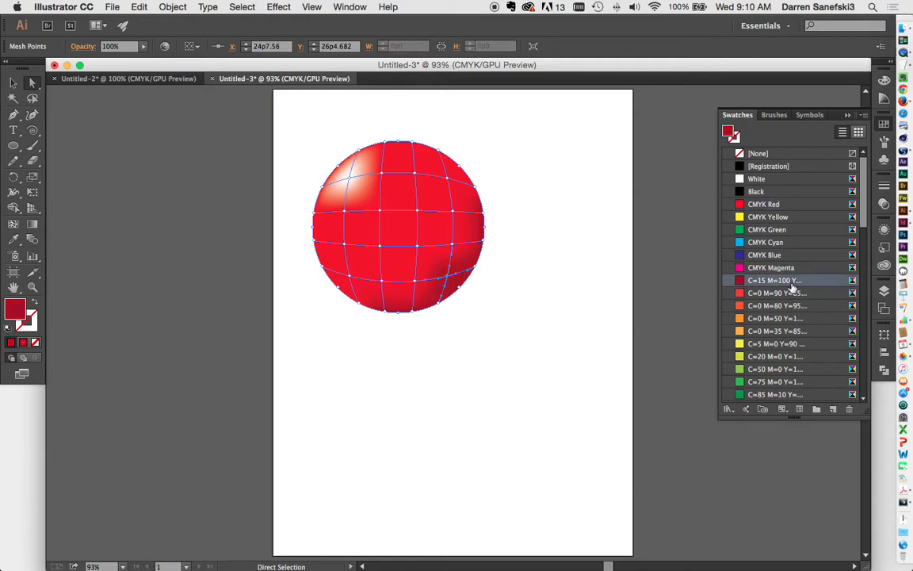
# Color another lower-right mesh point the same darker red
pyautogui.click(576, 344)
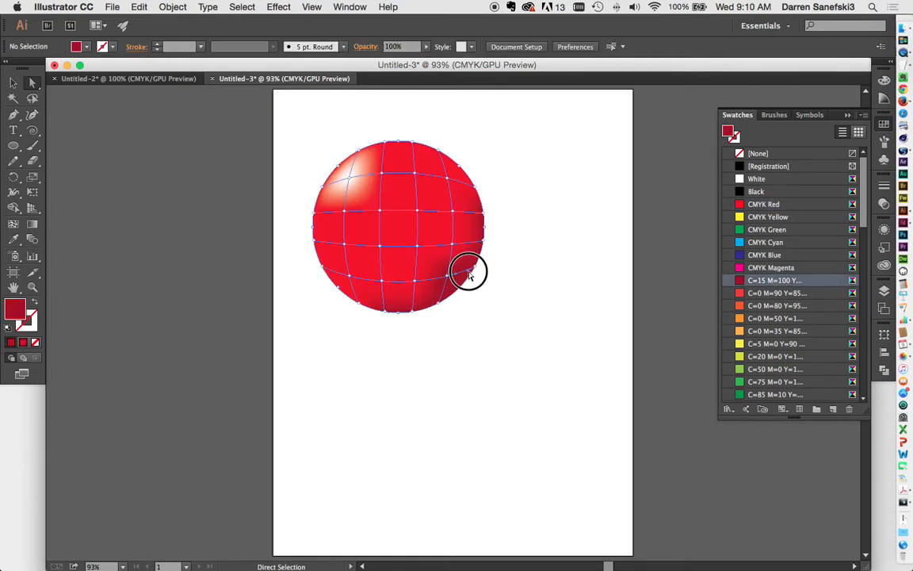
pyautogui.click(450, 247)
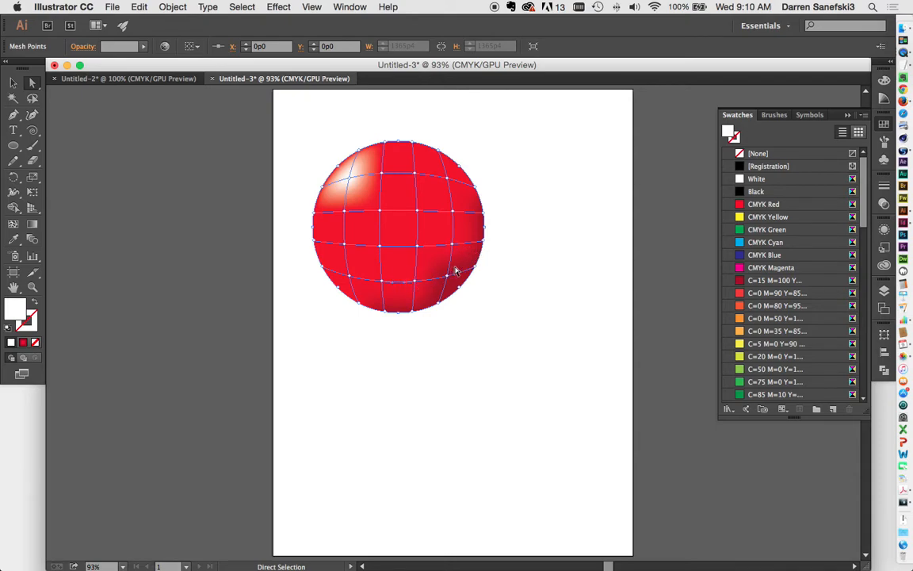
pyautogui.click(416, 283)
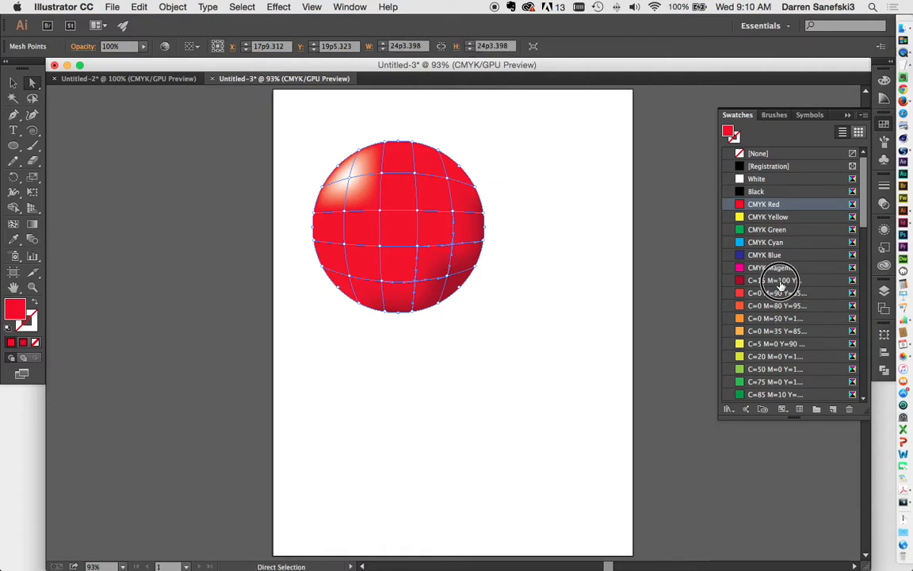
pyautogui.click(773, 281)
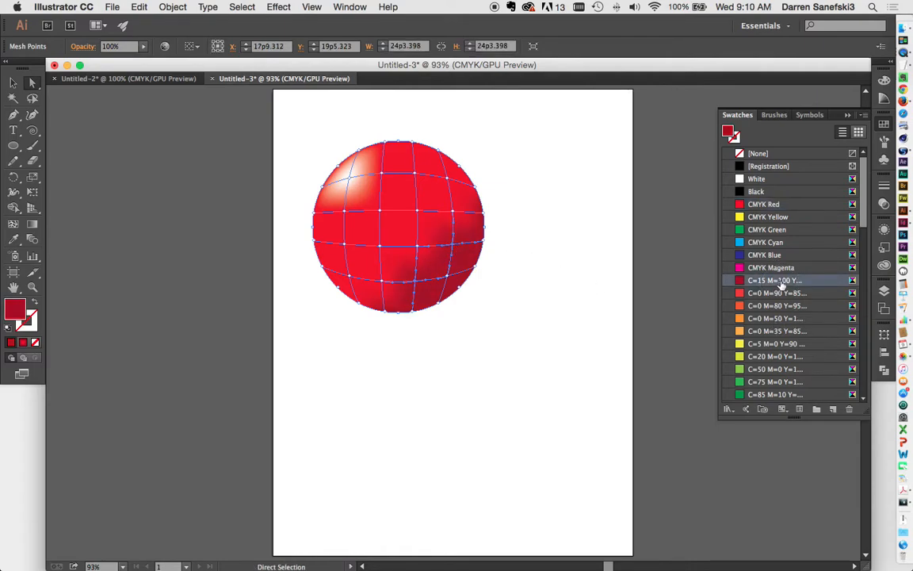
# Change the shading point's fill to red BF1F32 in the Color Picker
pyautogui.doubleClick(18, 309)
pyautogui.click(146, 153)
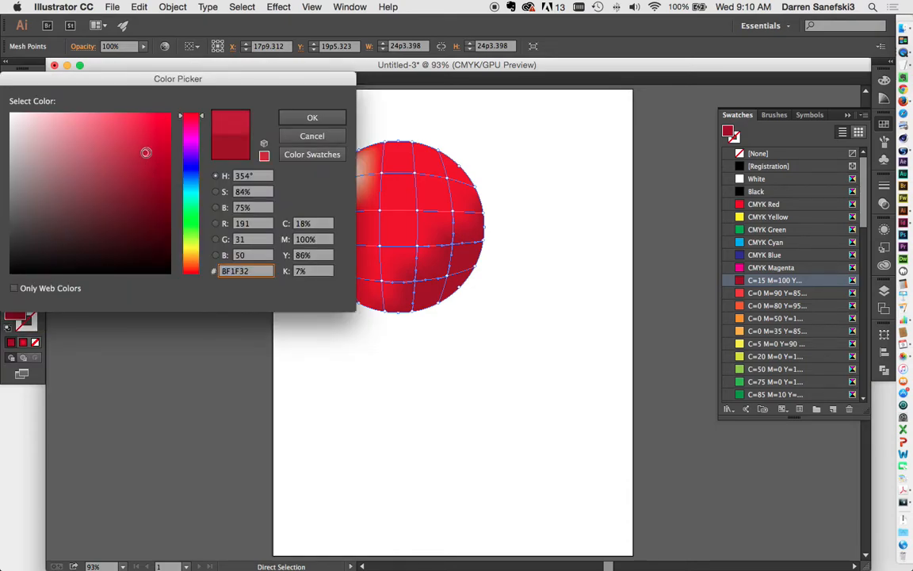
pyautogui.click(311, 119)
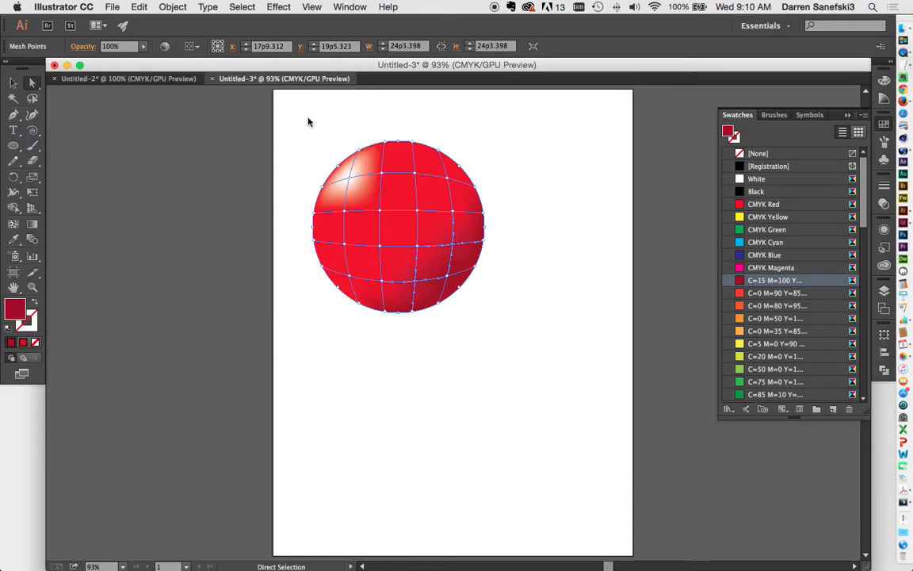
pyautogui.click(559, 363)
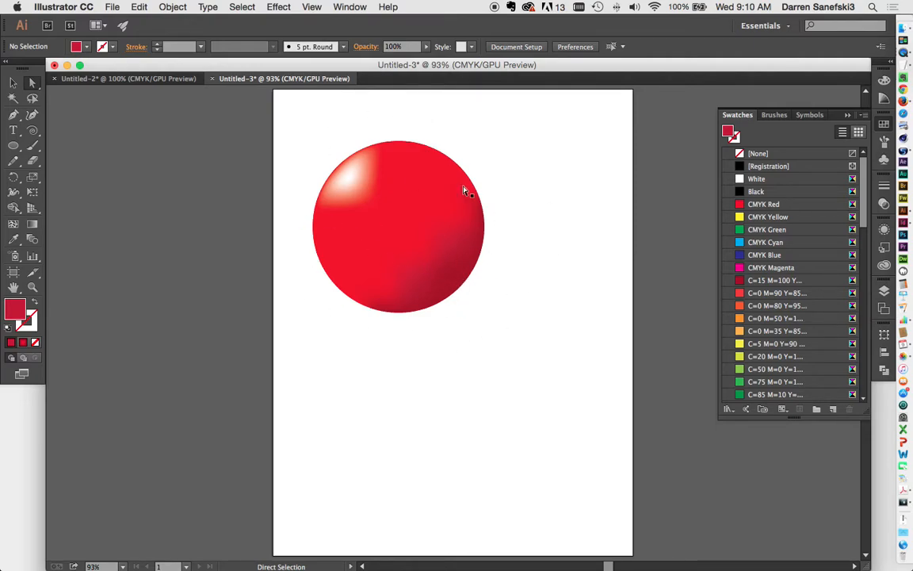
# Draw a flat ellipse below the sphere and fill it white
pyautogui.click(12, 145)
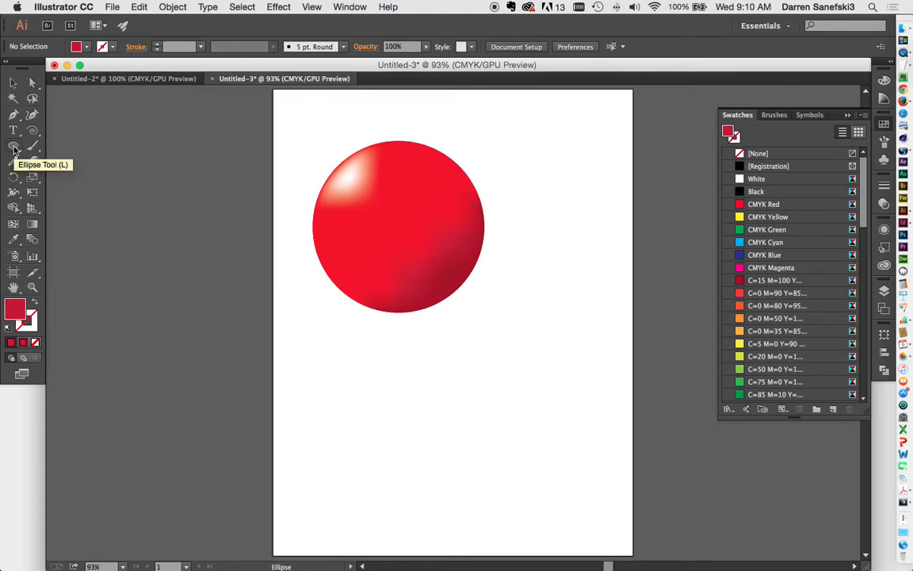
pyautogui.moveTo(350, 331); pyautogui.dragTo(522, 361)
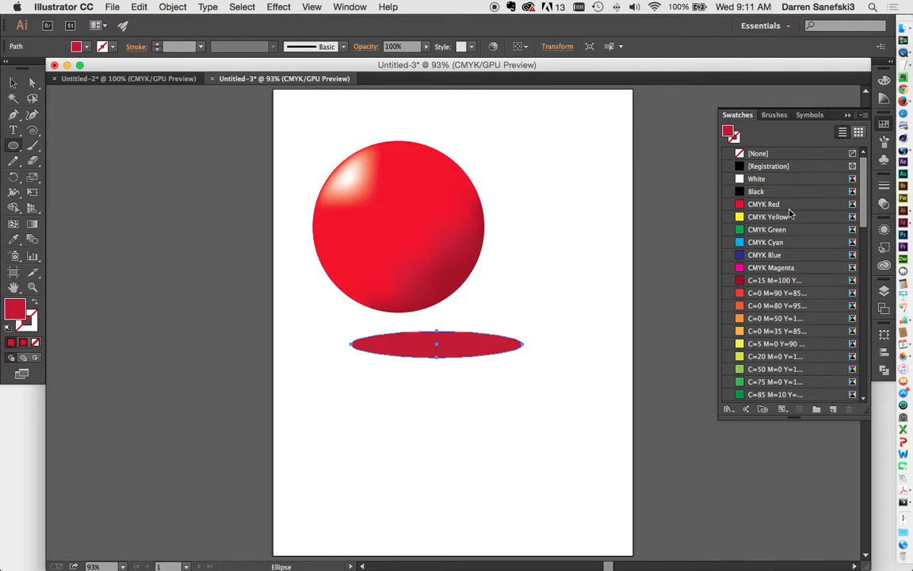
pyautogui.click(757, 179)
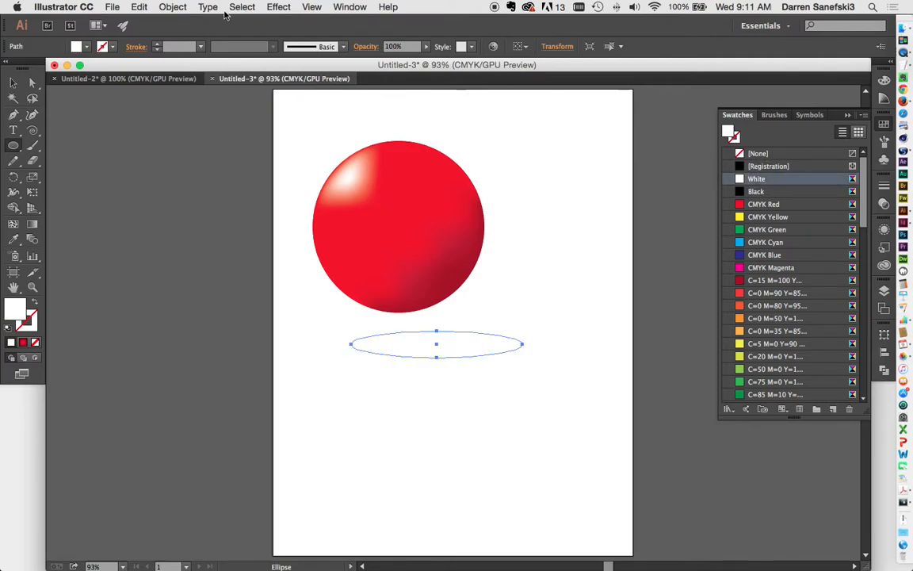
# Create a gradient mesh on the ellipse with 4 rows and 4 columns
pyautogui.click(166, 7)
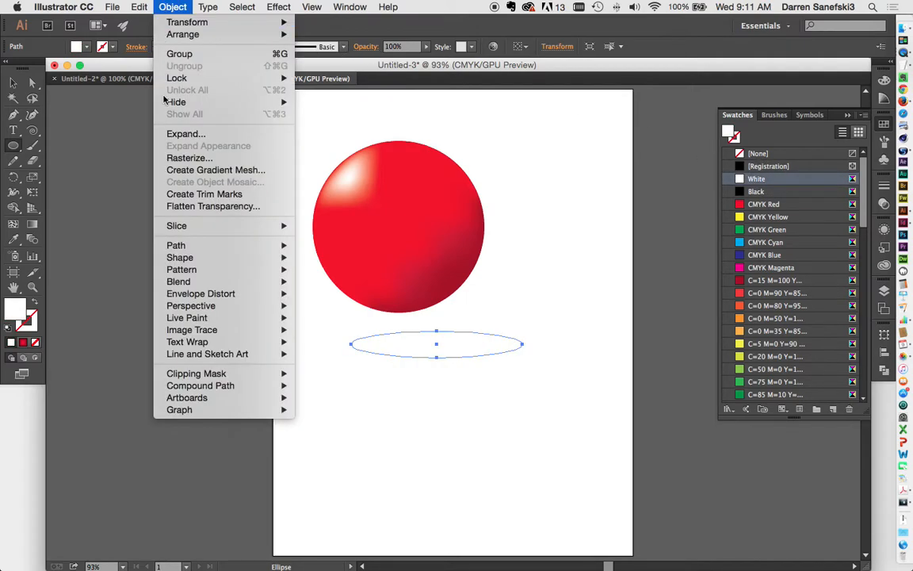
pyautogui.click(187, 171)
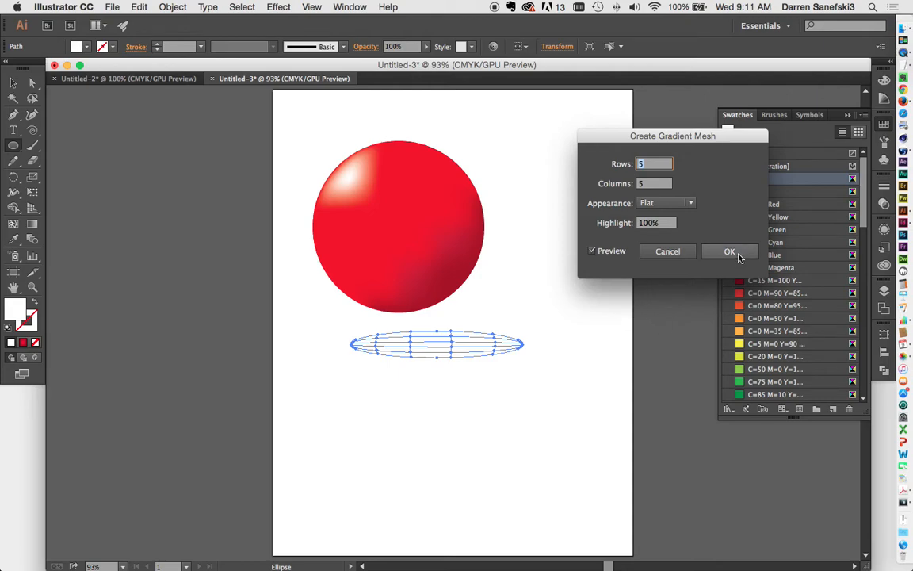
pyautogui.write('4')
pyautogui.press('Tab')
pyautogui.write('4')
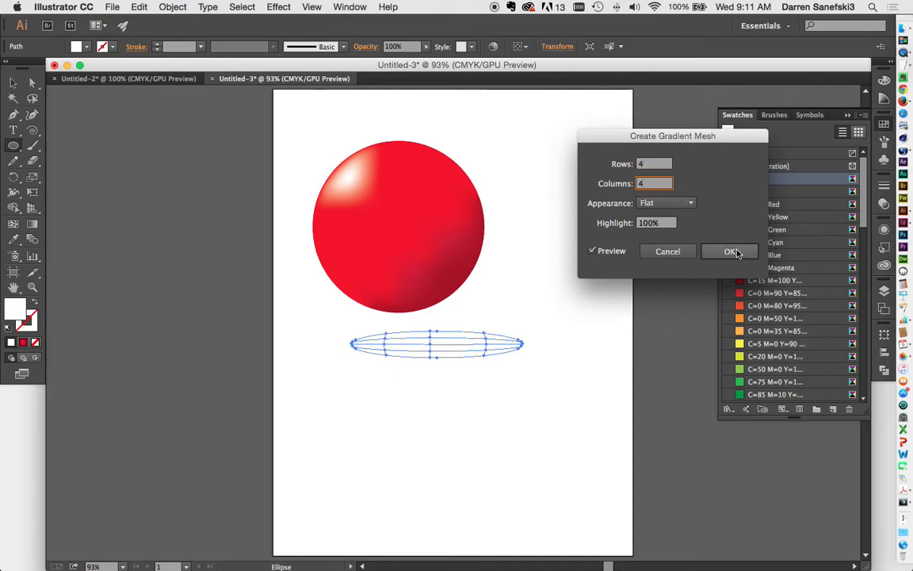
pyautogui.click(730, 251)
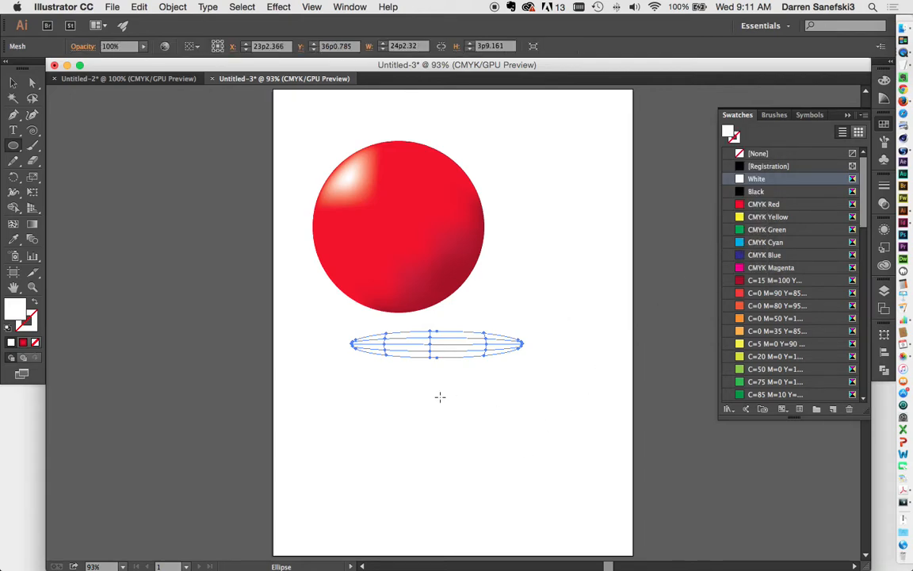
# Select a mesh point on the ellipse's left side with Direct Selection
pyautogui.click(33, 82)
pyautogui.click(342, 344)
pyautogui.click(431, 349)
pyautogui.click(385, 344)
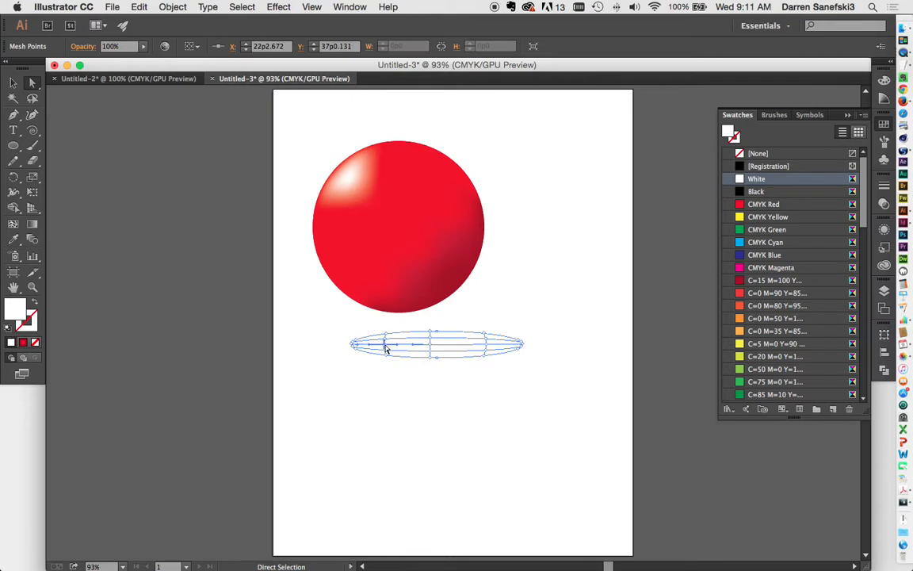
# Color the shadow ellipse's centre mesh points grey
pyautogui.keyDown('shift'); pyautogui.click(441, 349); pyautogui.keyUp('shift')
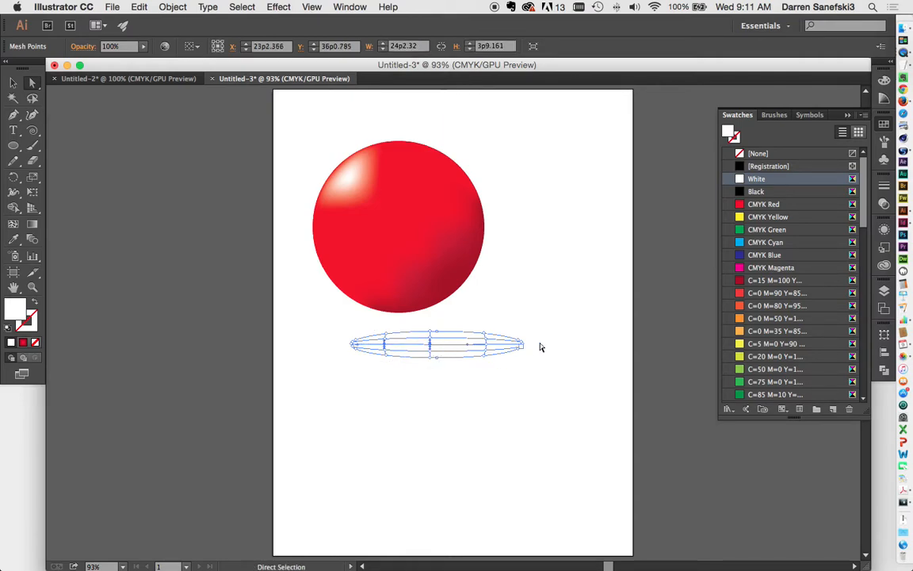
pyautogui.moveTo(863, 192); pyautogui.dragTo(861, 352)
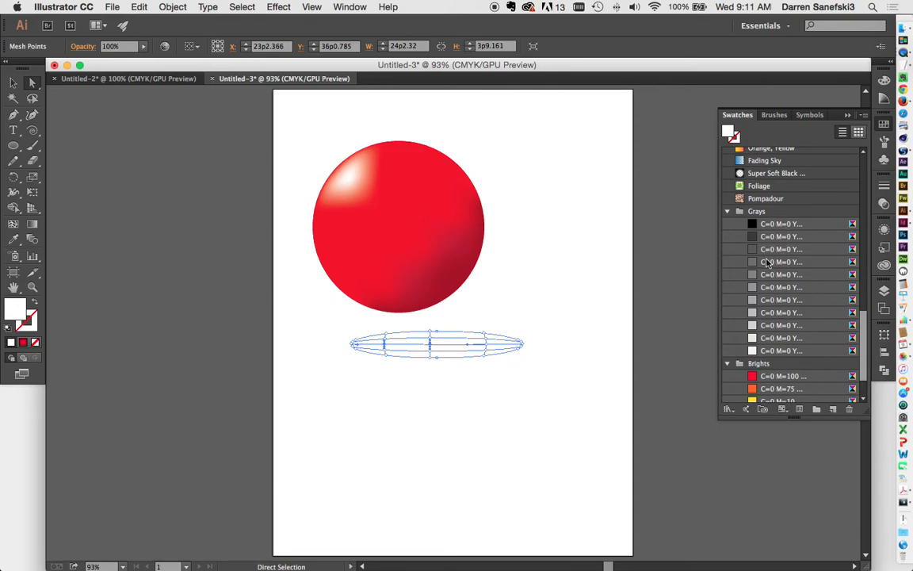
pyautogui.click(779, 264)
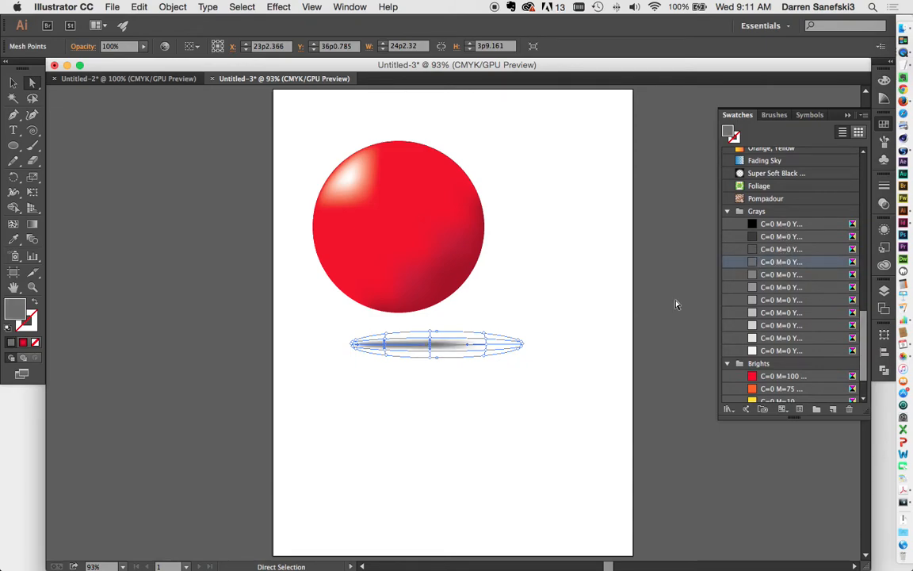
pyautogui.click(513, 415)
pyautogui.click(428, 353)
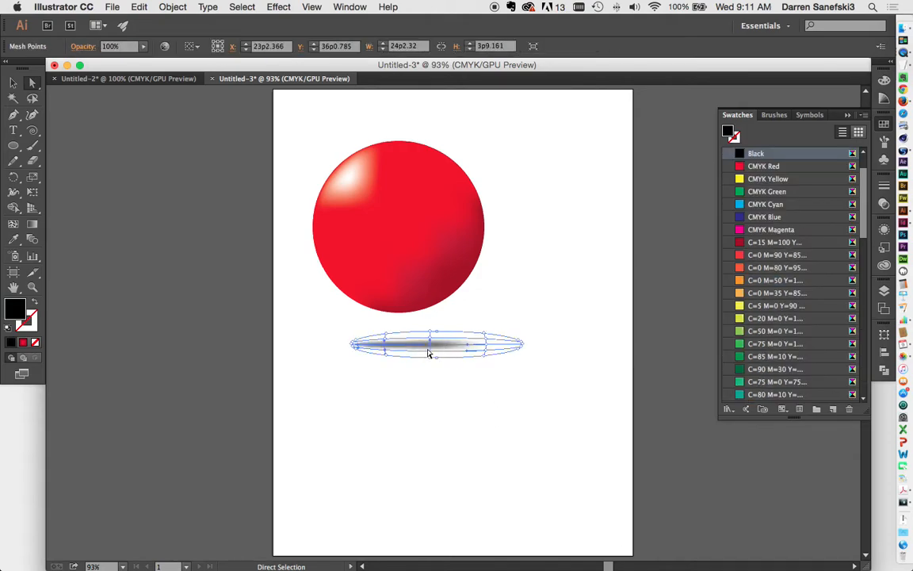
# Make the shadow's lower-left mesh point mid-grey
pyautogui.press('super+shift+a')
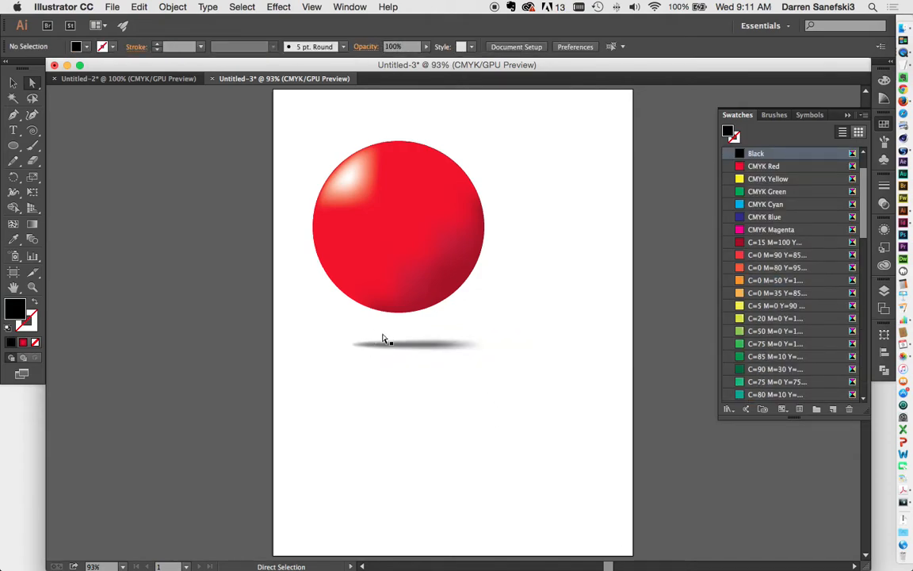
pyautogui.click(394, 346)
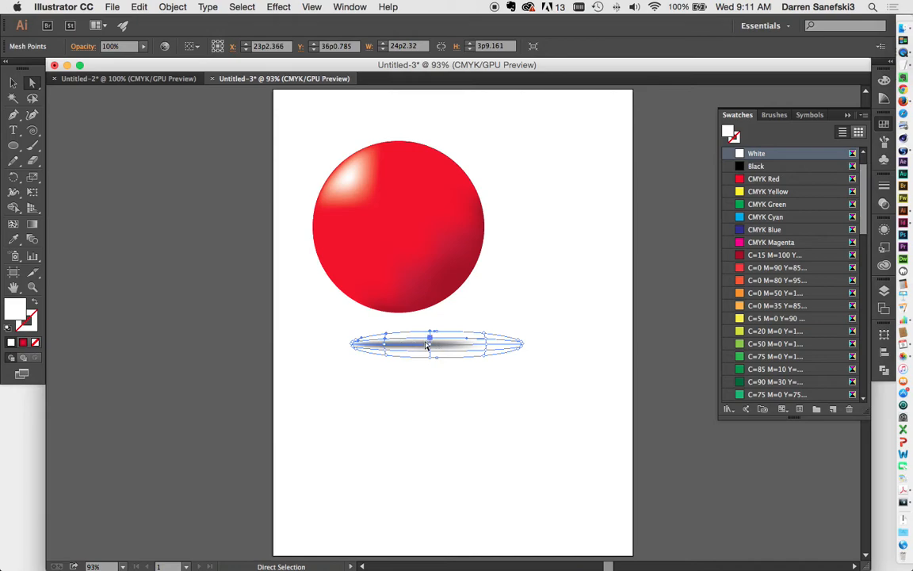
pyautogui.click(385, 346)
pyautogui.press('super+shift+a')
pyautogui.click(394, 343)
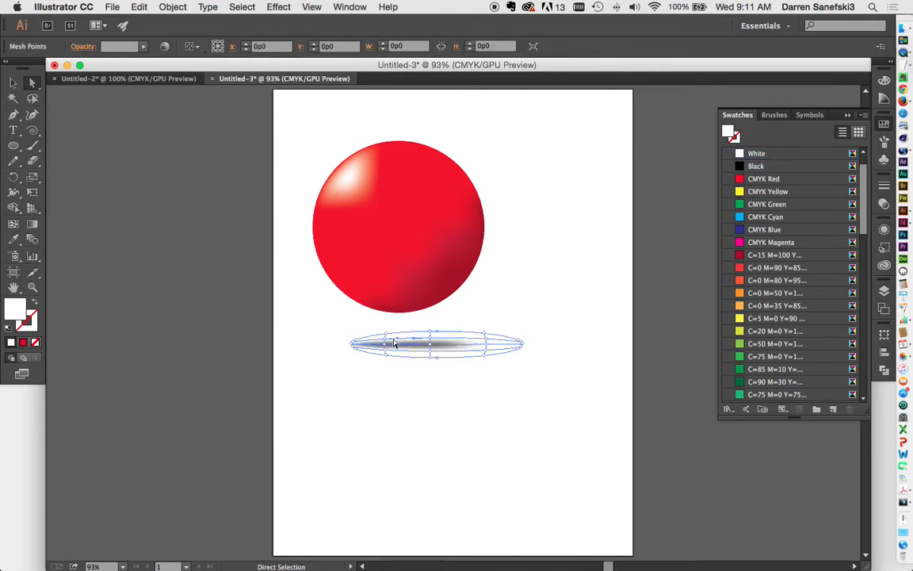
pyautogui.click(431, 342)
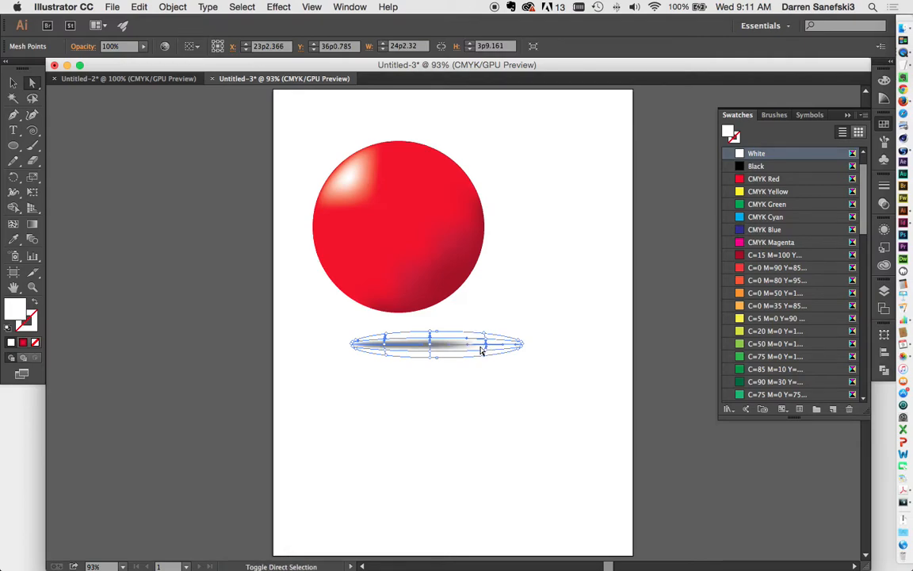
pyautogui.keyDown('shift'); pyautogui.click(384, 349); pyautogui.keyUp('shift')
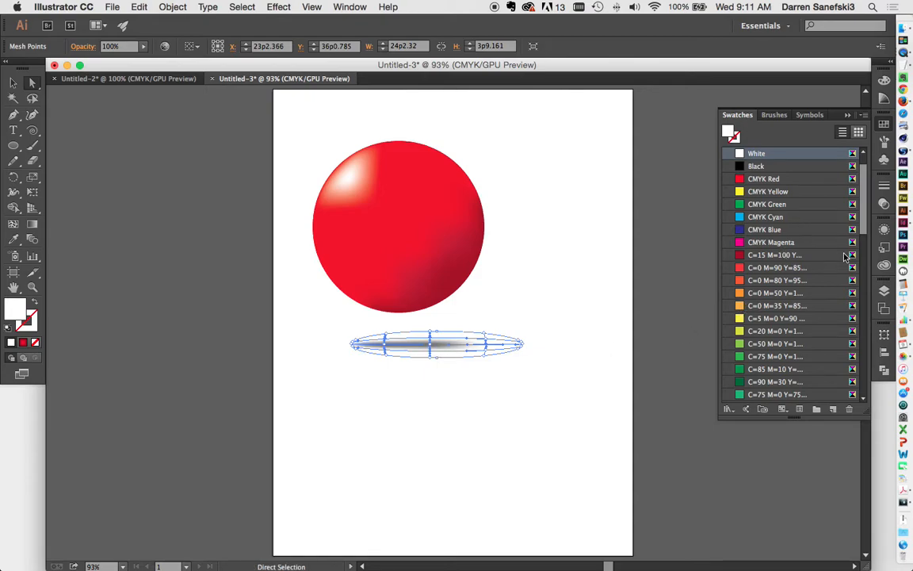
pyautogui.scroll(-15, 824, 255)
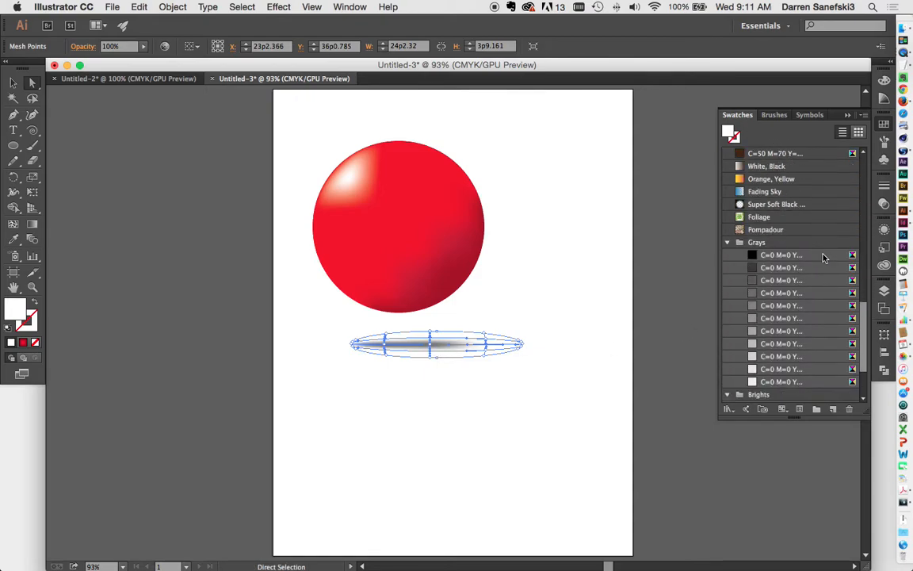
pyautogui.click(775, 320)
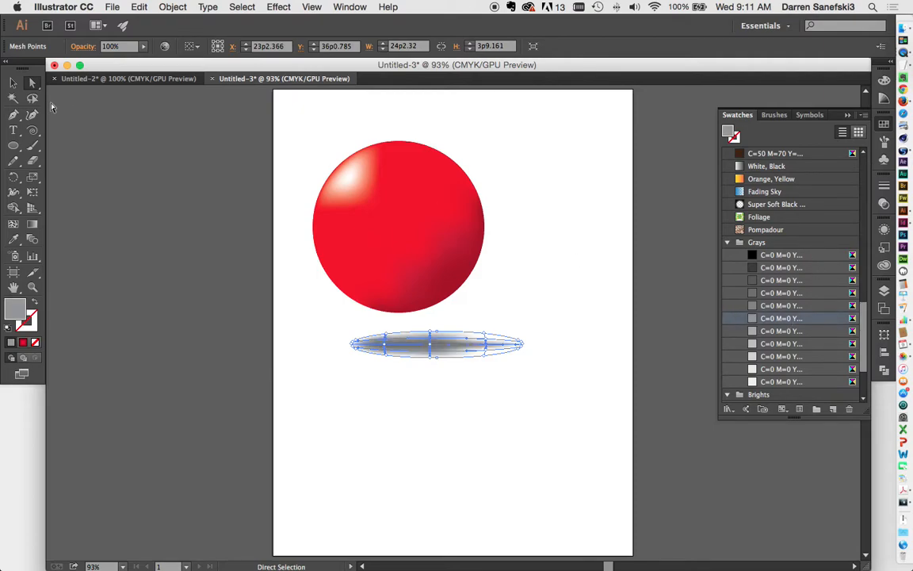
# Preview the shadow's shading and pick a mesh point near its centre
pyautogui.click(13, 83)
pyautogui.click(568, 242)
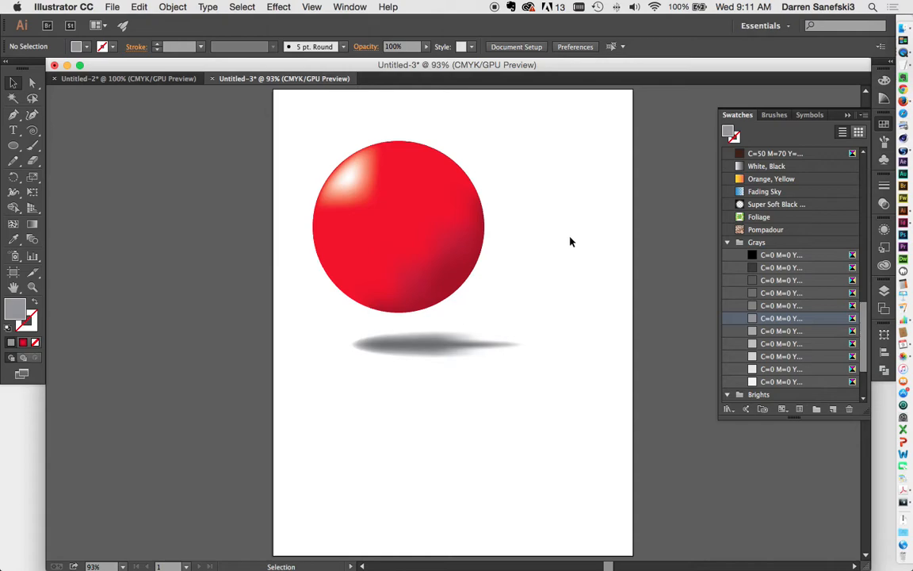
pyautogui.click(469, 350)
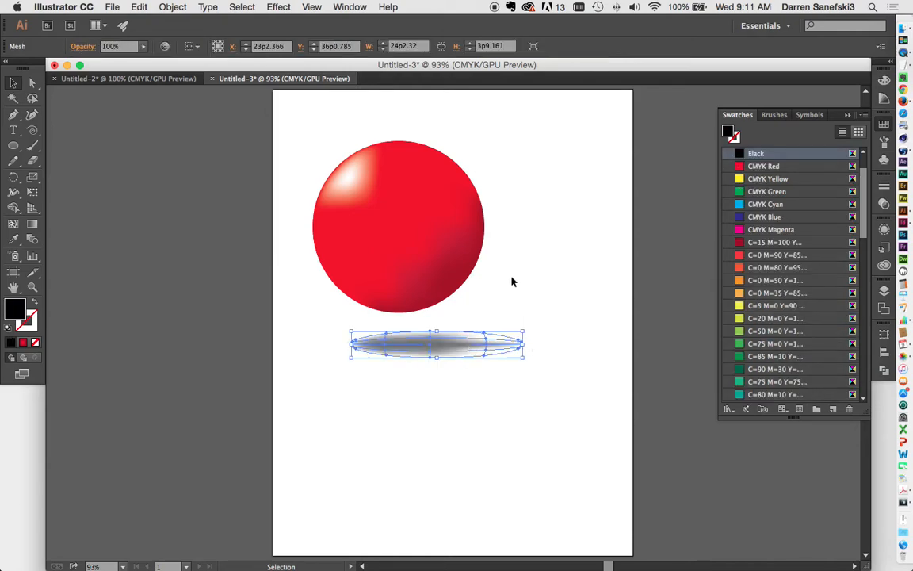
pyautogui.click(513, 280)
pyautogui.click(32, 82)
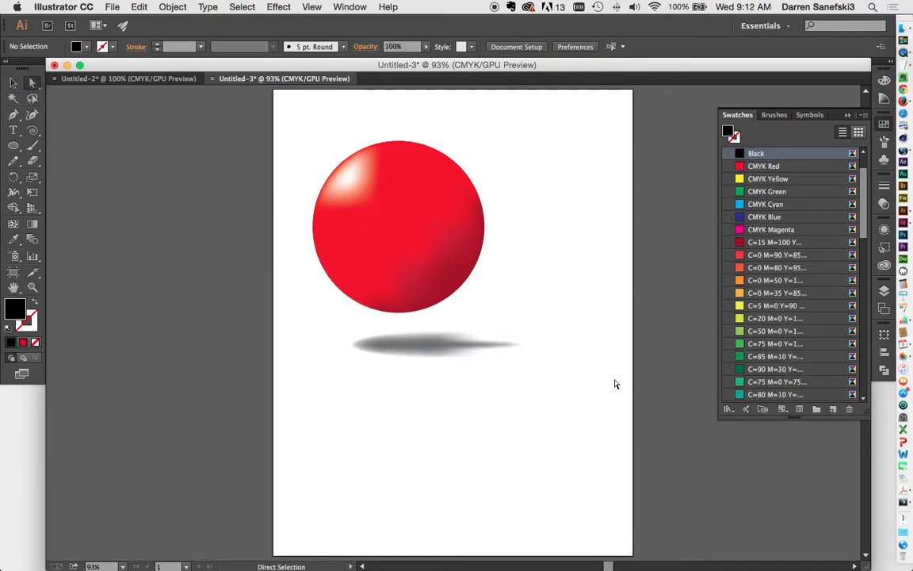
pyautogui.click(444, 346)
pyautogui.click(493, 351)
# Give an outer shadow mesh point a lighter grey
pyautogui.click(486, 342)
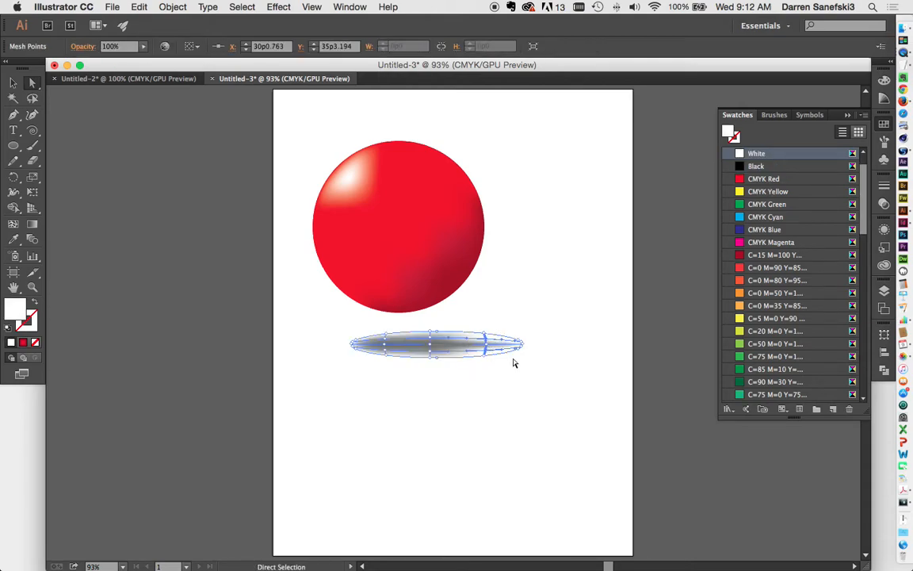
pyautogui.scroll(-15, 800, 353)
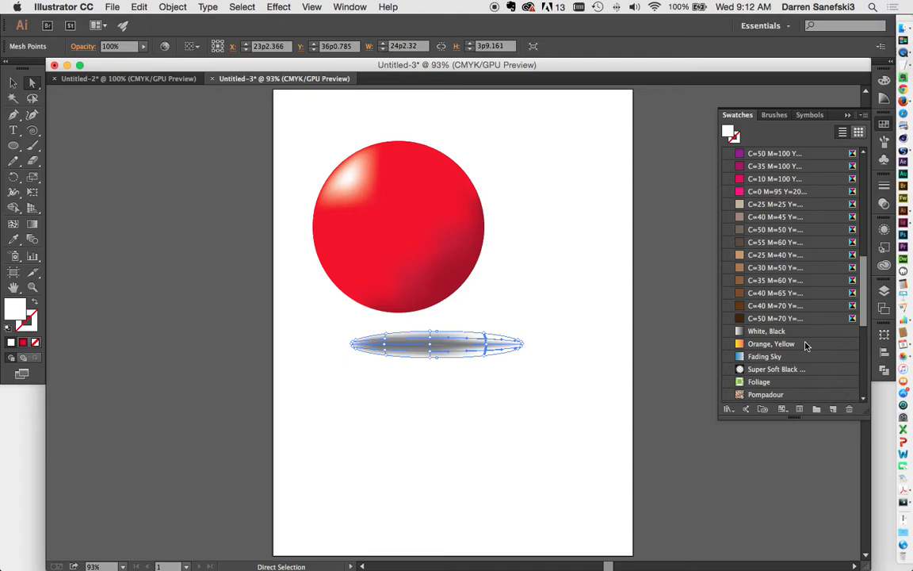
pyautogui.scroll(-2, 806, 346)
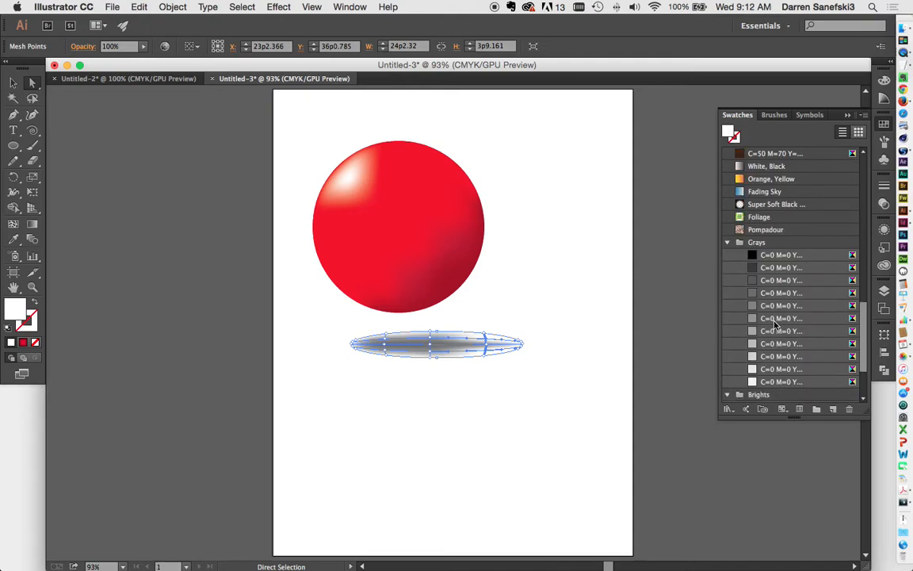
pyautogui.click(780, 318)
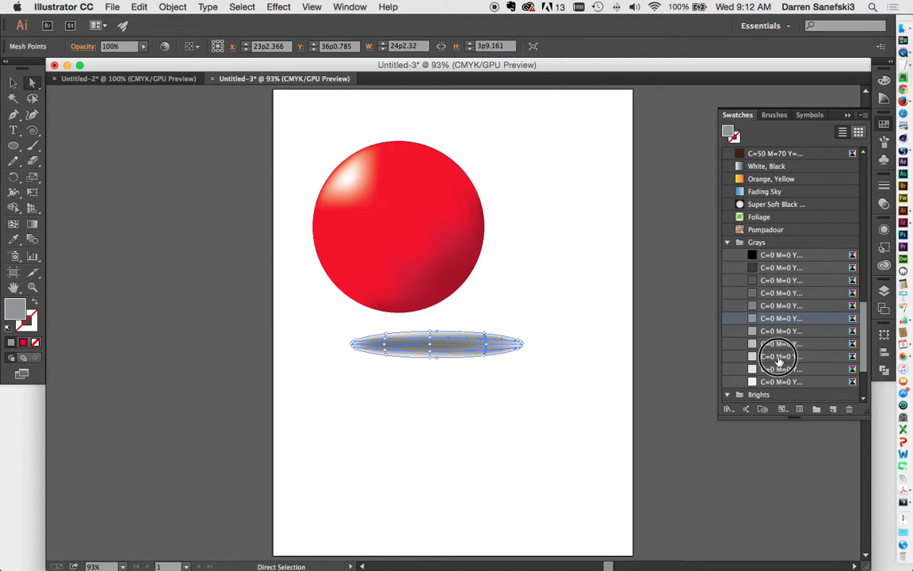
pyautogui.click(780, 356)
pyautogui.click(12, 82)
pyautogui.click(577, 214)
# Move the shadow up under the sphere and send it to back
pyautogui.moveTo(435, 357); pyautogui.dragTo(453, 315)
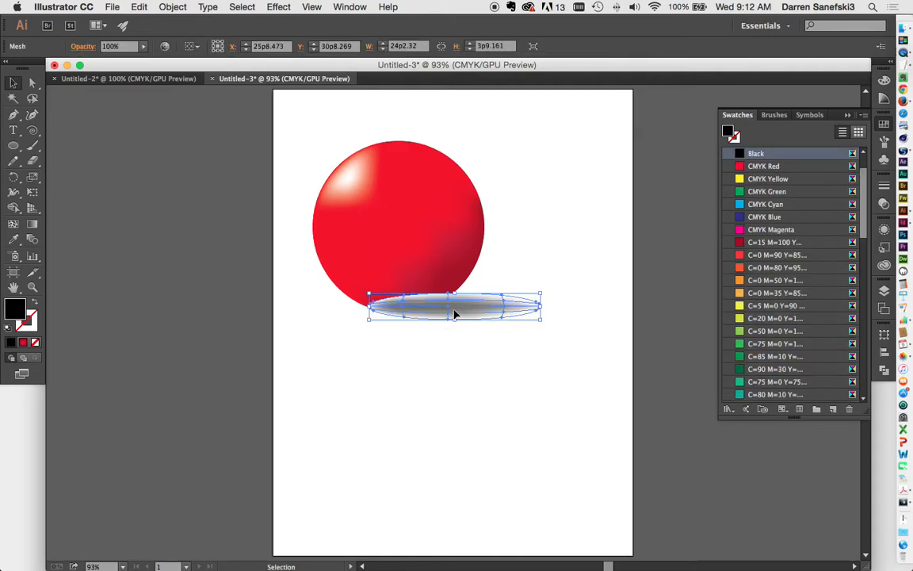
pyautogui.click(171, 6)
pyautogui.moveTo(174, 35)
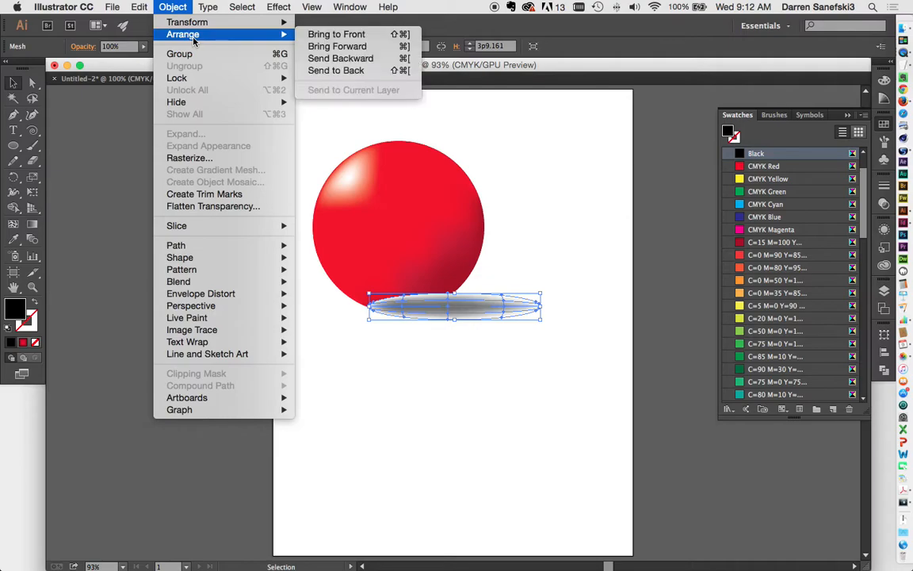
pyautogui.click(336, 71)
# Nudge the shadow slightly left and up beneath the sphere
pyautogui.click(509, 262)
pyautogui.moveTo(482, 310); pyautogui.dragTo(465, 306)
pyautogui.click(568, 225)
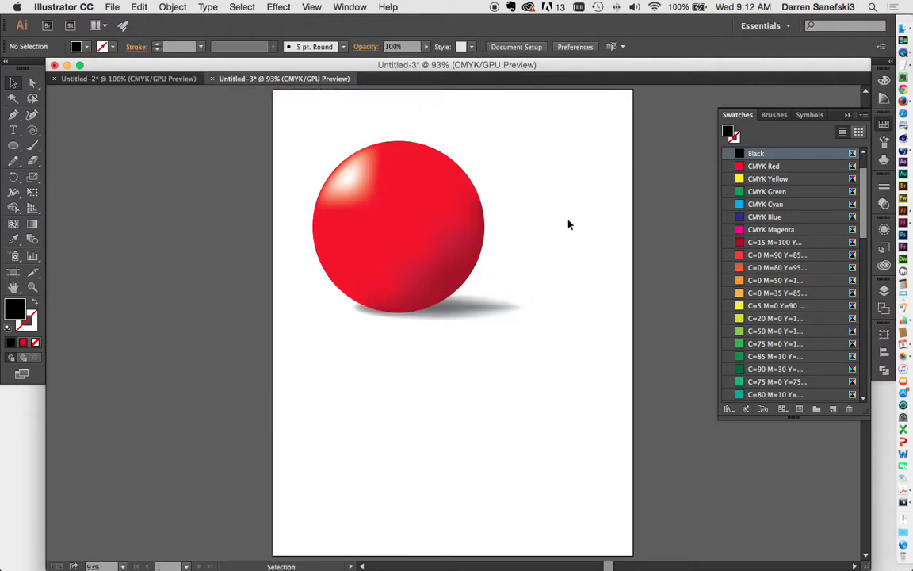
pyautogui.click(481, 313)
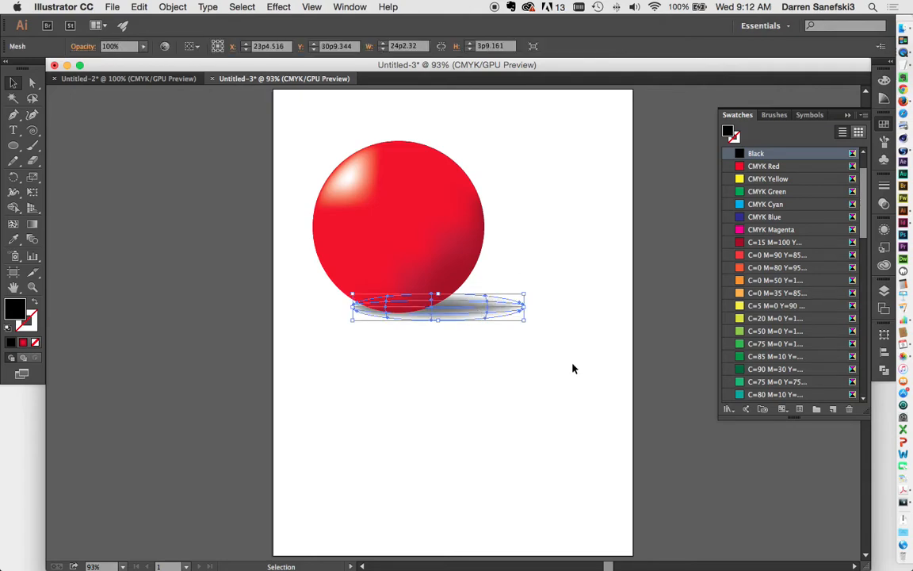
pyautogui.press('Up')
pyautogui.press('Up')
pyautogui.press('Up')
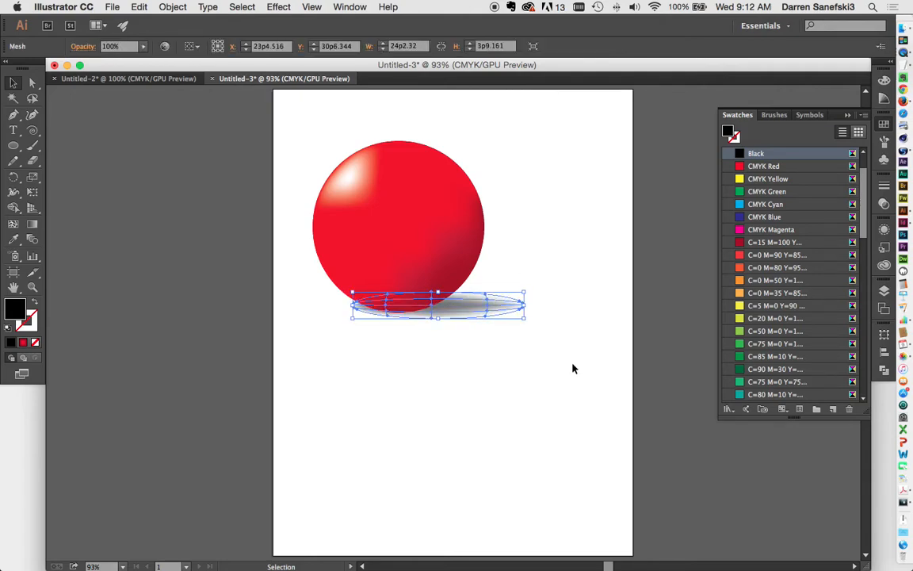
pyautogui.click(524, 160)
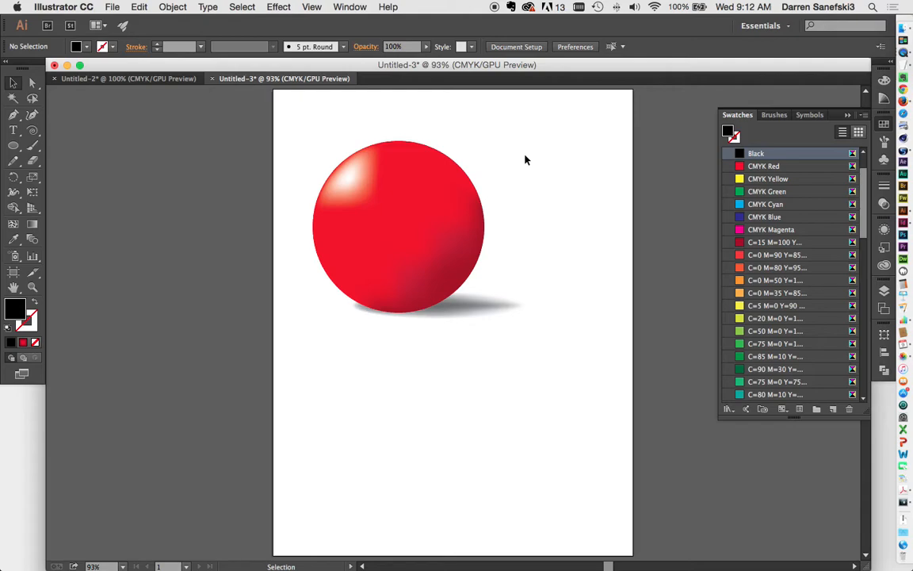
# Delete the sphere and its shadow, then draw a new large circle on the artboard
pyautogui.moveTo(279, 119); pyautogui.dragTo(598, 349)
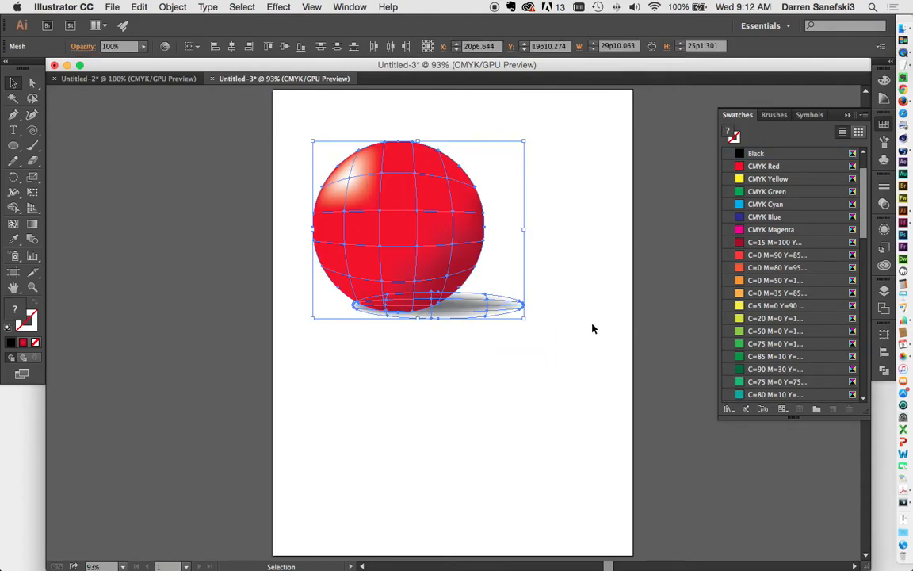
pyautogui.press('Delete')
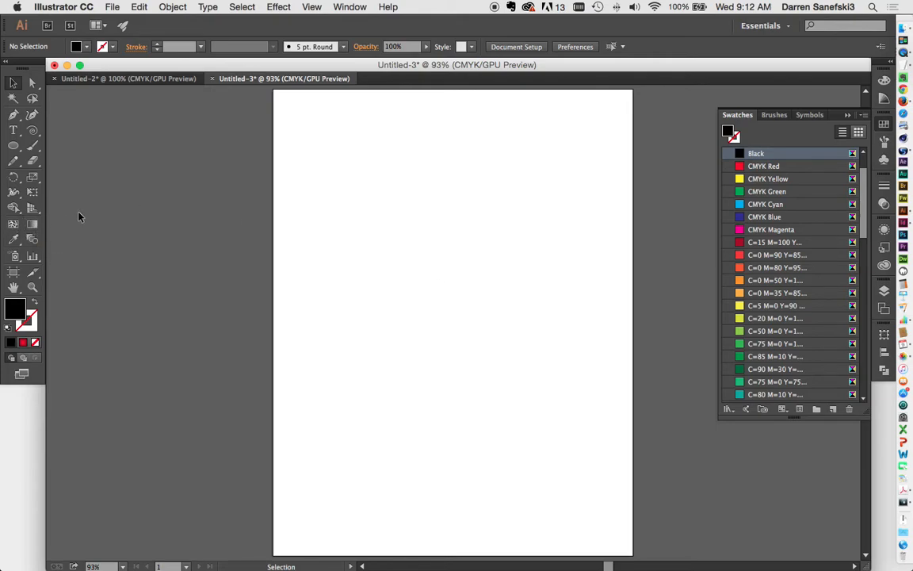
pyautogui.click(19, 148)
pyautogui.moveTo(343, 159); pyautogui.dragTo(593, 382)
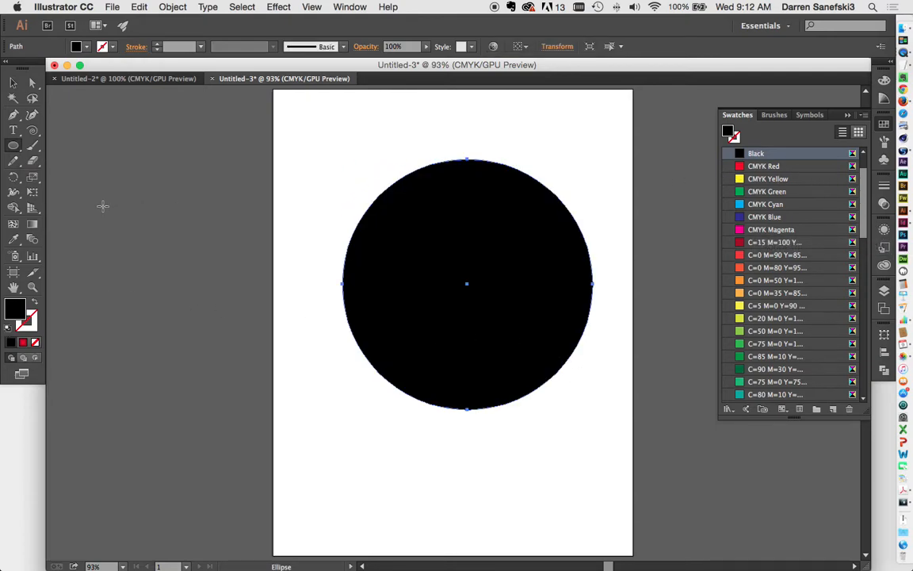
# Apply the default radial red gradient to the large circle with the Gradient tool
pyautogui.click(32, 226)
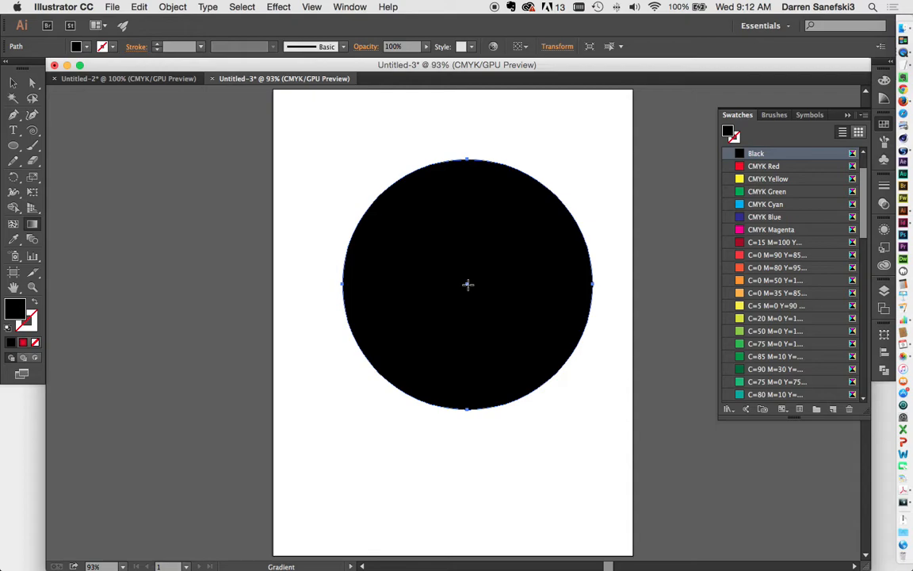
pyautogui.click(468, 284)
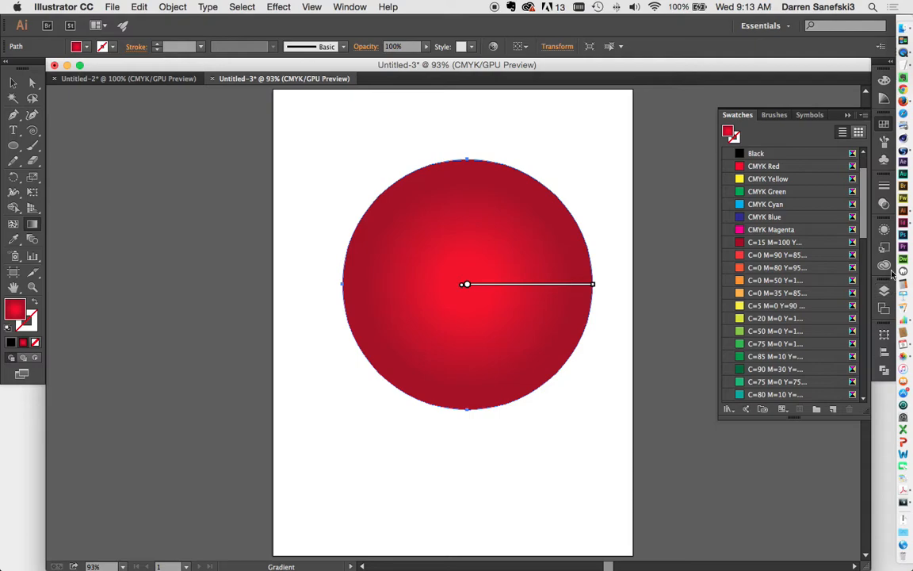
pyautogui.click(346, 7)
# In the Gradient panel, set a linear gradient from white at 0% to black at 100%
pyautogui.click(369, 306)
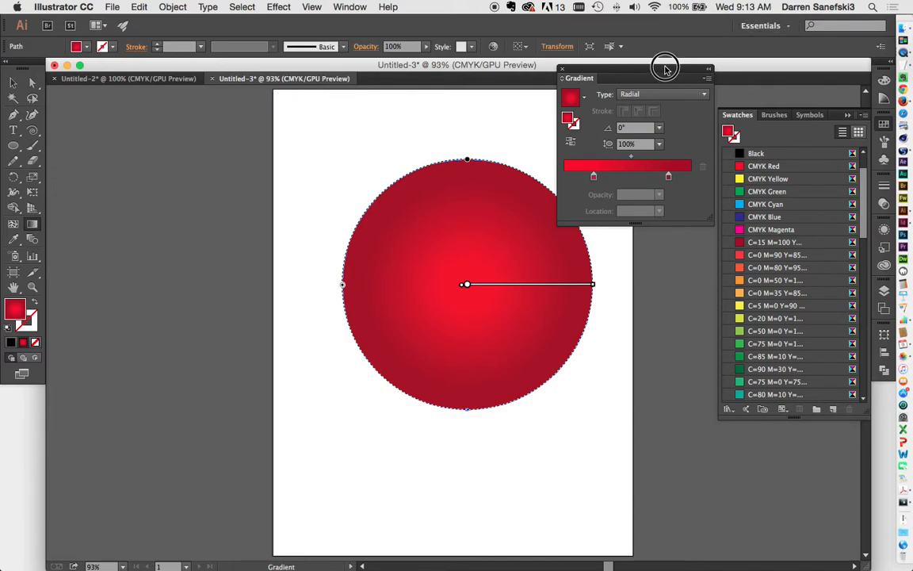
pyautogui.moveTo(666, 69); pyautogui.dragTo(605, 62)
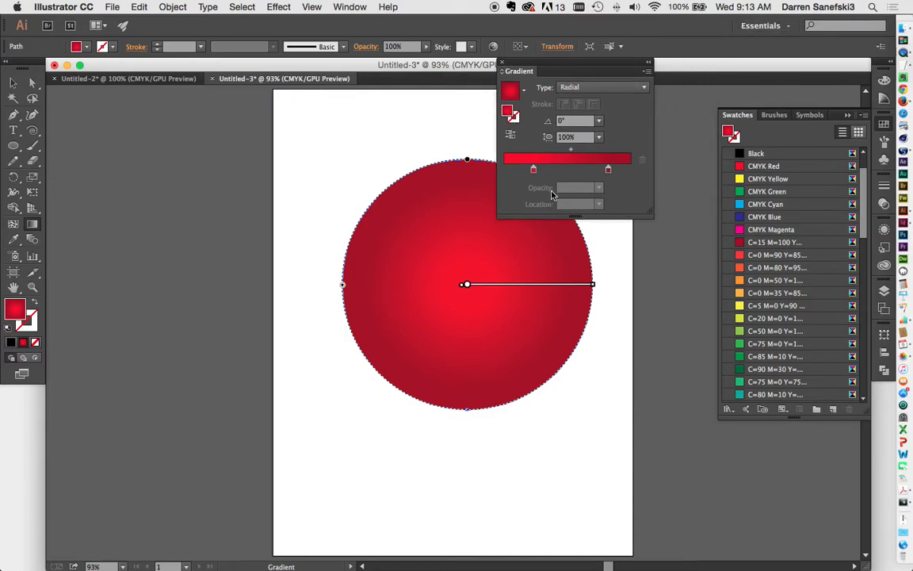
pyautogui.moveTo(532, 170); pyautogui.dragTo(504, 170)
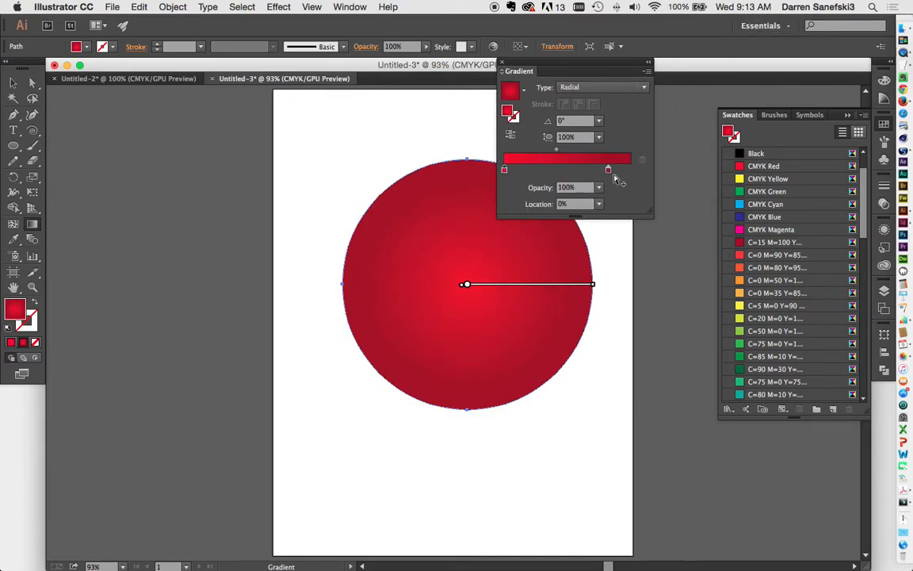
pyautogui.moveTo(608, 170); pyautogui.dragTo(630, 170)
pyautogui.moveTo(741, 156); pyautogui.dragTo(631, 171)
pyautogui.moveTo(741, 158); pyautogui.dragTo(505, 170)
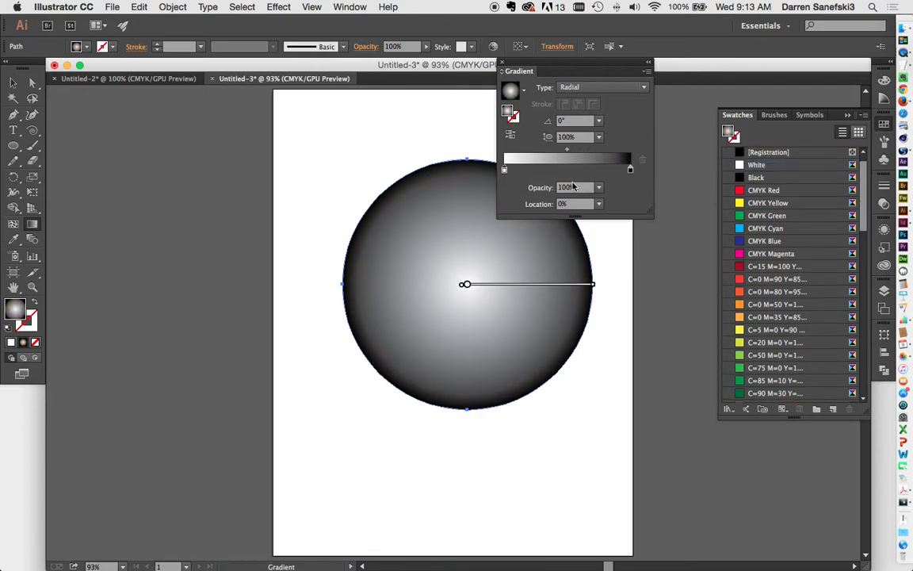
pyautogui.click(605, 87)
pyautogui.click(602, 98)
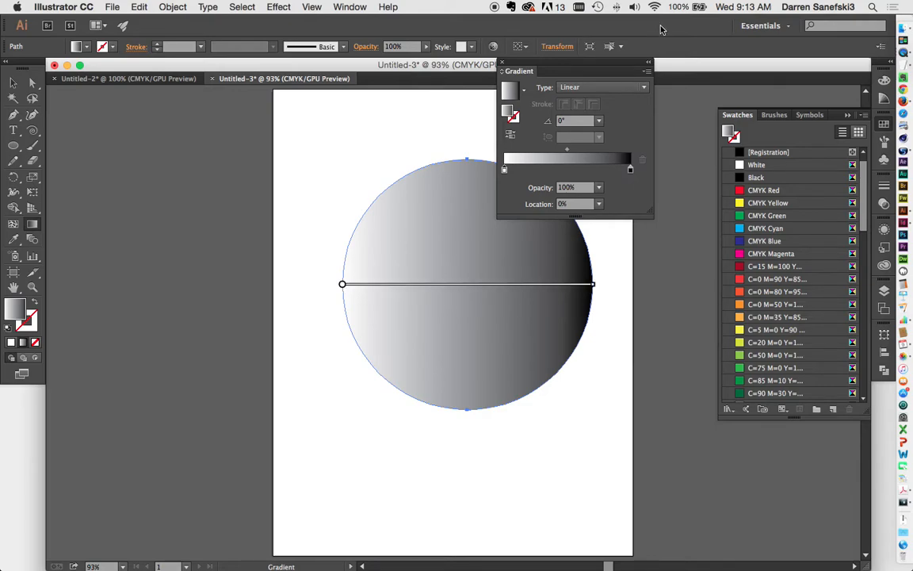
# Shorten and shift the gradient on the circle so its right side turns solid black
pyautogui.moveTo(614, 60)
pyautogui.mouseDown()
pyautogui.moveTo(363, 74)
pyautogui.moveTo(172, 107)
pyautogui.moveTo(183, 103)
pyautogui.mouseUp()
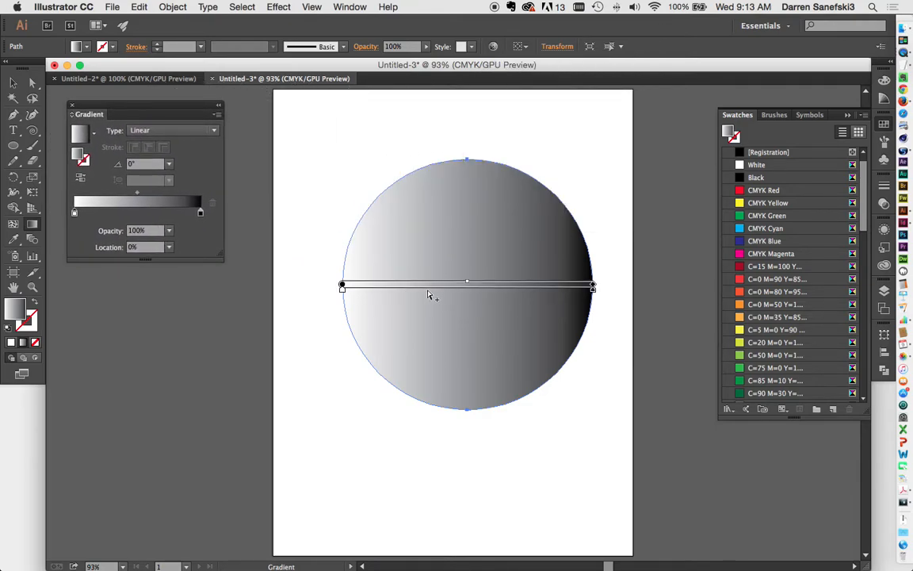
pyautogui.moveTo(343, 286); pyautogui.dragTo(453, 288)
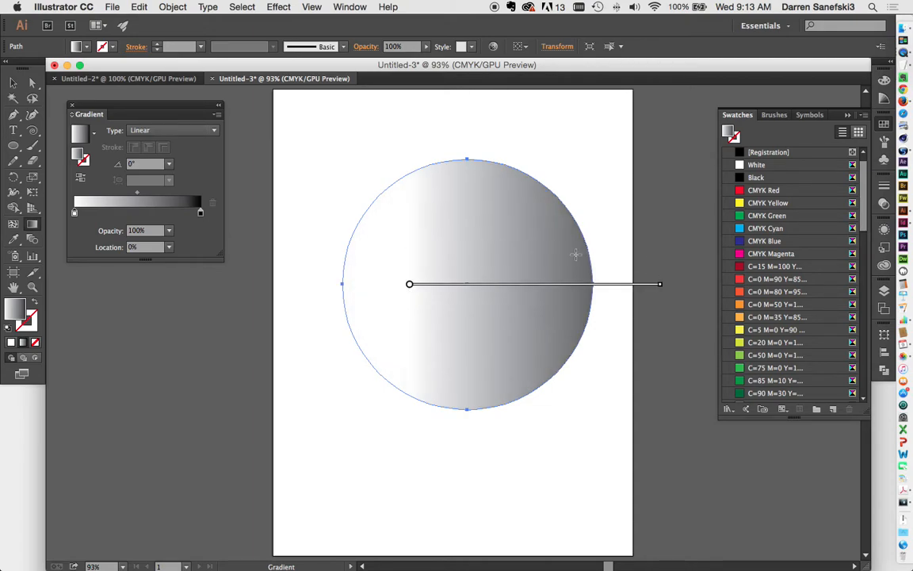
pyautogui.moveTo(661, 290); pyautogui.dragTo(539, 283)
pyautogui.moveTo(485, 285)
pyautogui.mouseDown()
pyautogui.moveTo(487, 272)
pyautogui.moveTo(514, 255)
pyautogui.moveTo(524, 283)
pyautogui.moveTo(553, 289)
pyautogui.mouseUp()
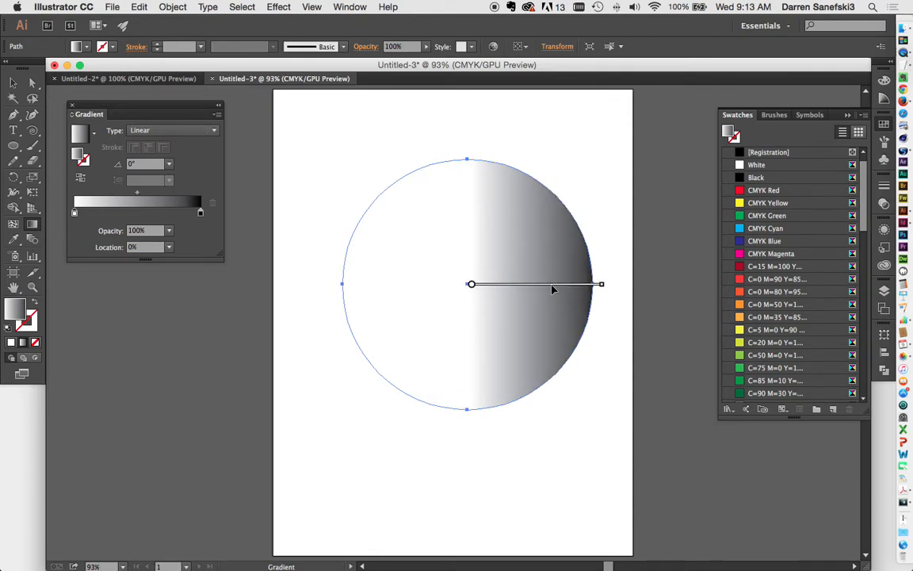
pyautogui.moveTo(495, 292)
pyautogui.mouseDown()
pyautogui.moveTo(410, 216)
pyautogui.moveTo(424, 225)
pyautogui.mouseUp()
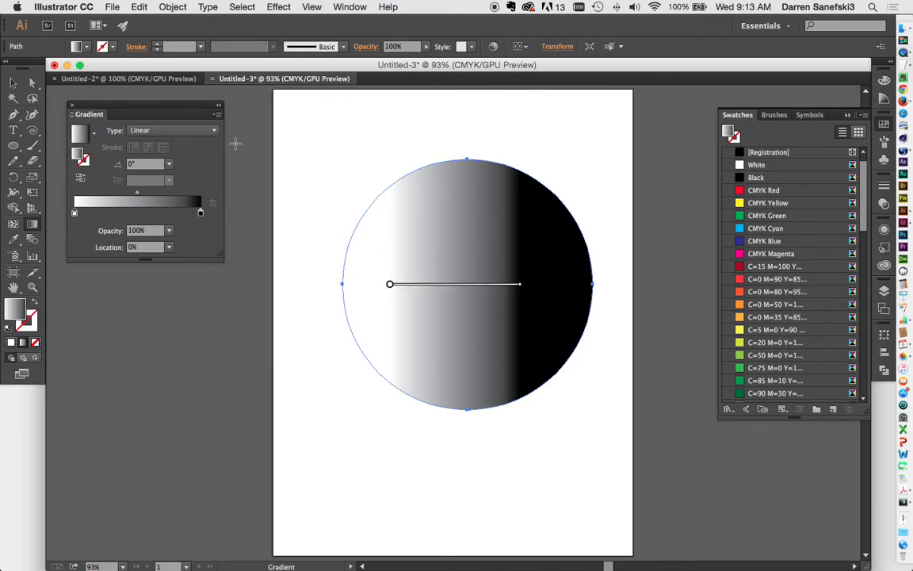
pyautogui.click(183, 127)
# Make the gradient radial, move the highlight upper left, widen the white and pull the black edge inward
pyautogui.click(155, 152)
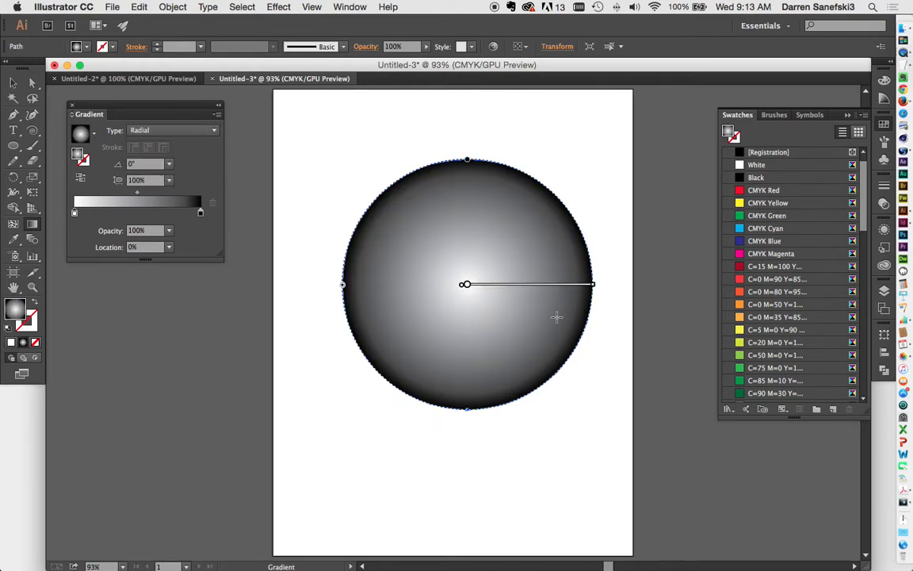
pyautogui.moveTo(526, 282)
pyautogui.mouseDown()
pyautogui.moveTo(481, 247)
pyautogui.moveTo(542, 300)
pyautogui.moveTo(483, 279)
pyautogui.moveTo(465, 250)
pyautogui.mouseUp()
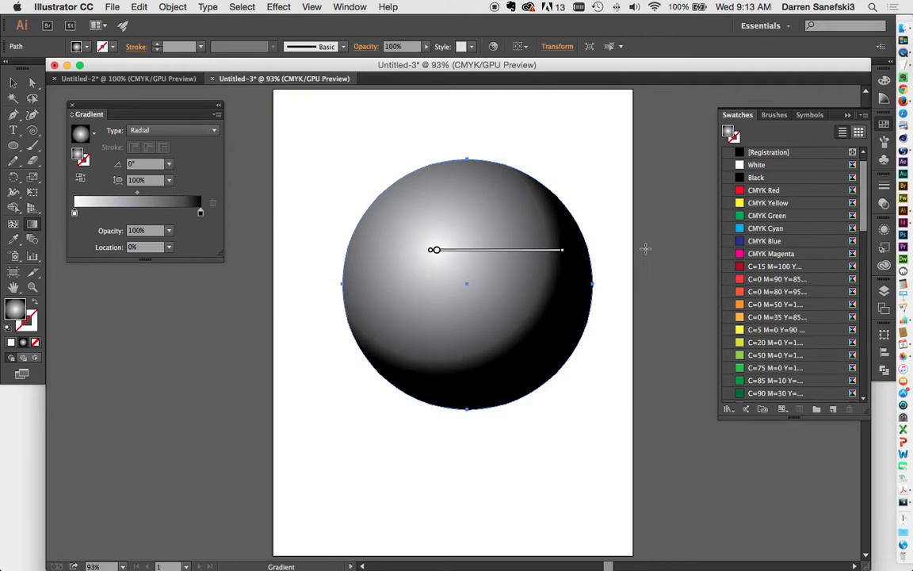
pyautogui.moveTo(567, 250); pyautogui.dragTo(600, 250)
pyautogui.moveTo(536, 254); pyautogui.dragTo(514, 241)
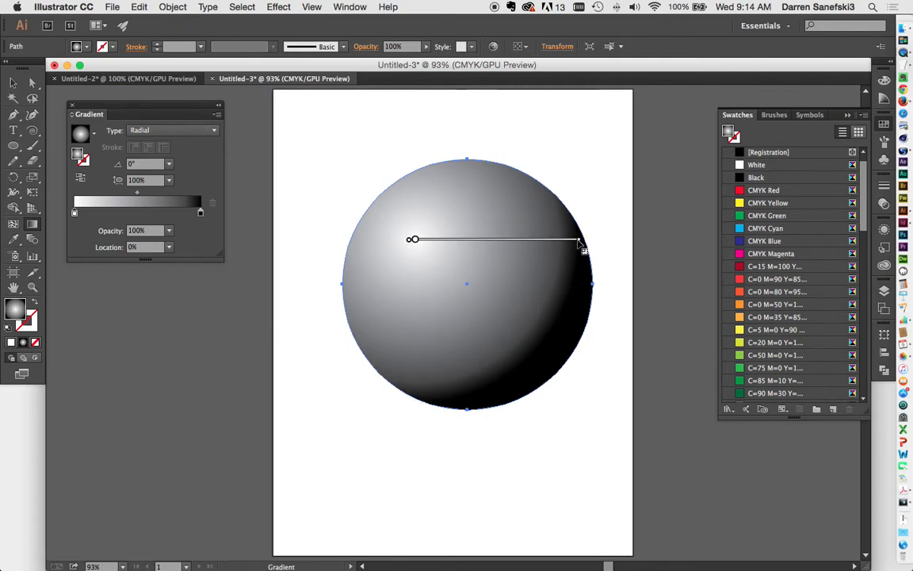
pyautogui.moveTo(584, 239); pyautogui.dragTo(605, 241)
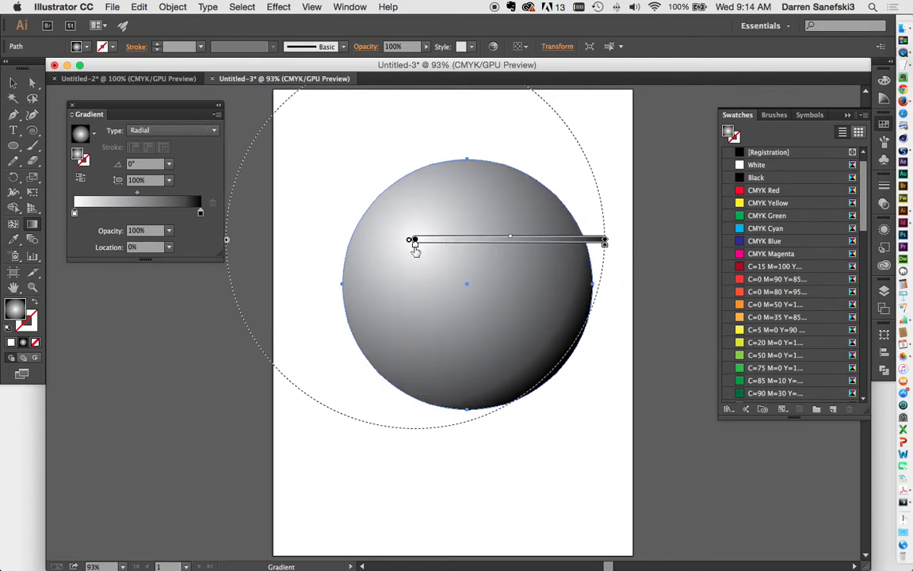
pyautogui.moveTo(414, 248); pyautogui.dragTo(456, 249)
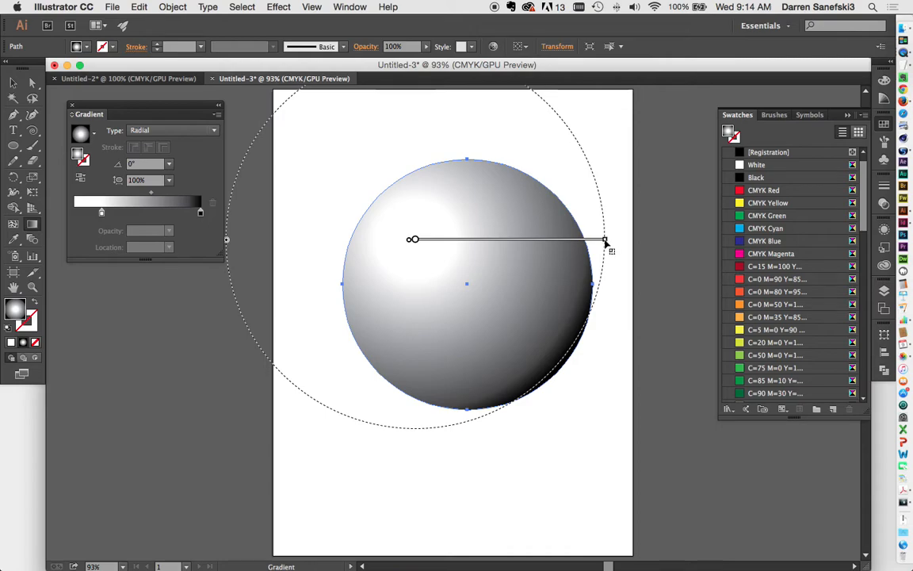
pyautogui.moveTo(604, 247)
pyautogui.moveTo(604, 246)
pyautogui.mouseDown()
pyautogui.moveTo(576, 248)
pyautogui.moveTo(596, 241)
pyautogui.mouseUp()
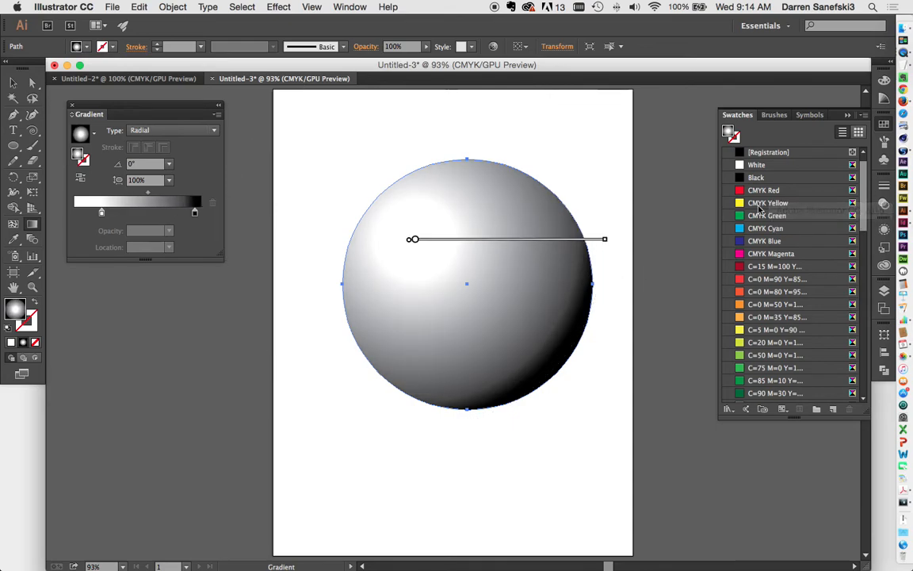
# Add a red stop at the gradient start, remove white, and make the end stop crimson C=15 M=100
pyautogui.click(129, 213)
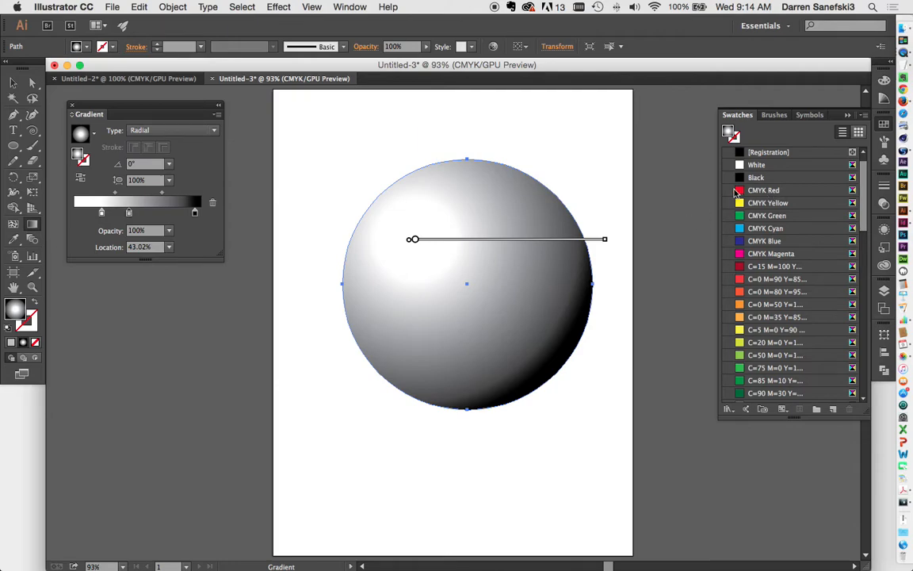
pyautogui.moveTo(740, 193); pyautogui.dragTo(129, 214)
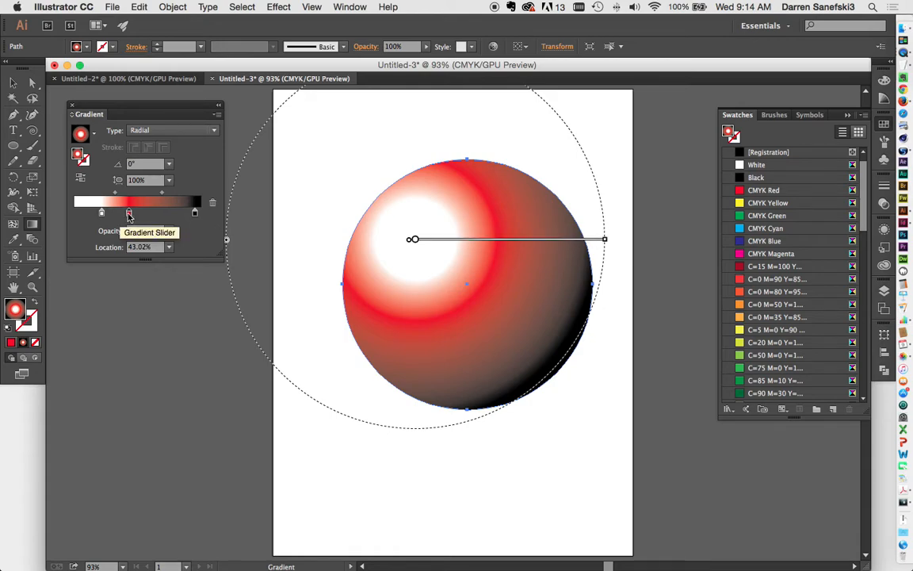
pyautogui.click(100, 216)
pyautogui.moveTo(100, 216); pyautogui.dragTo(71, 242)
pyautogui.moveTo(130, 214); pyautogui.dragTo(74, 212)
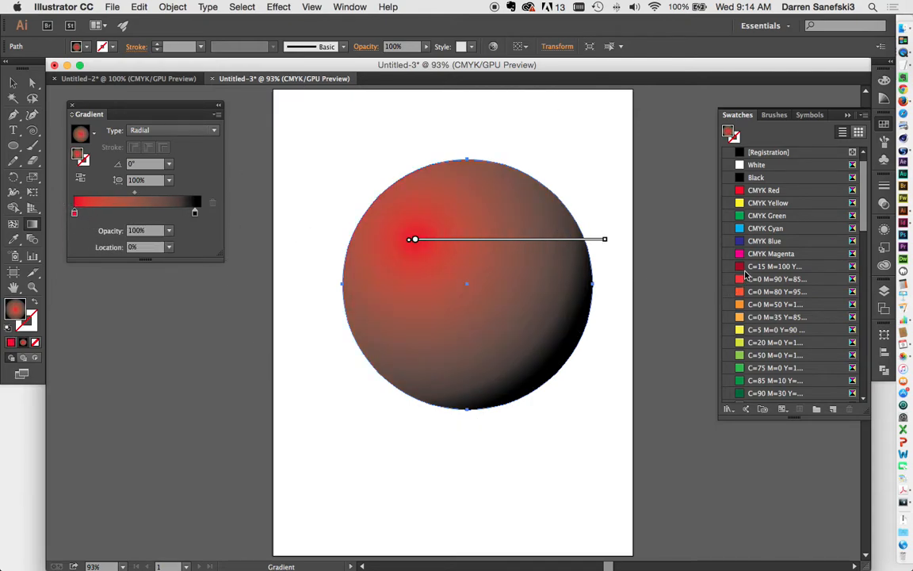
pyautogui.moveTo(740, 272); pyautogui.dragTo(212, 222)
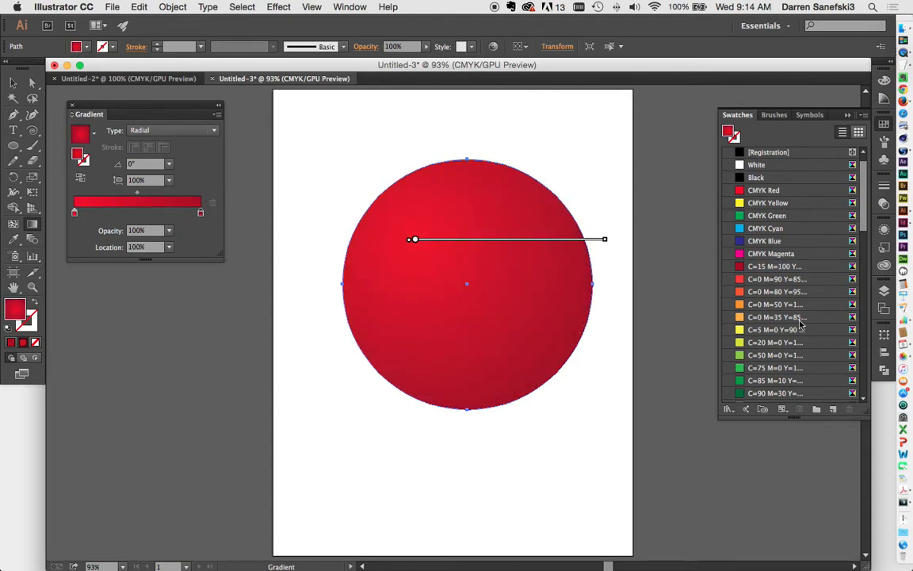
# Set the gradient's end stop to dark crimson and its start stop to bright red
pyautogui.moveTo(746, 270); pyautogui.dragTo(202, 215)
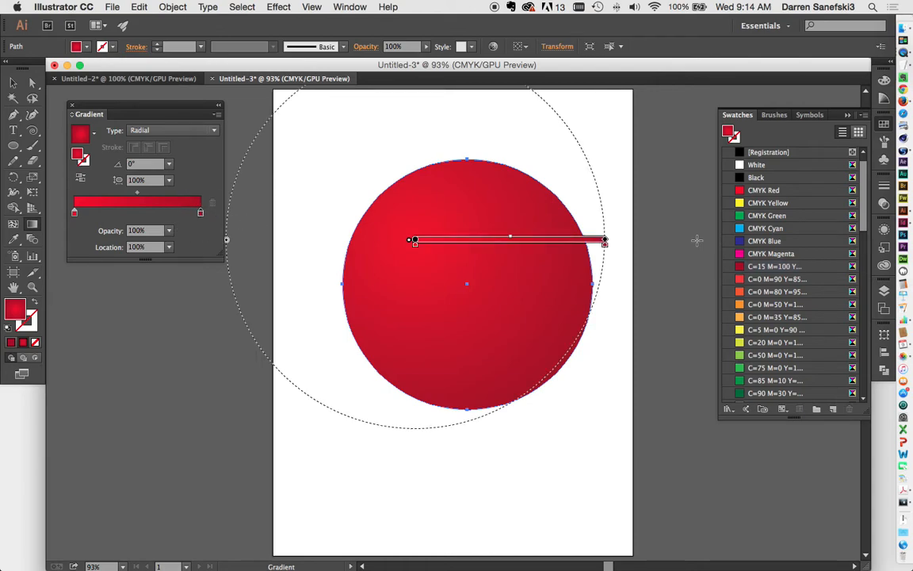
pyautogui.scroll(-10, 801, 361)
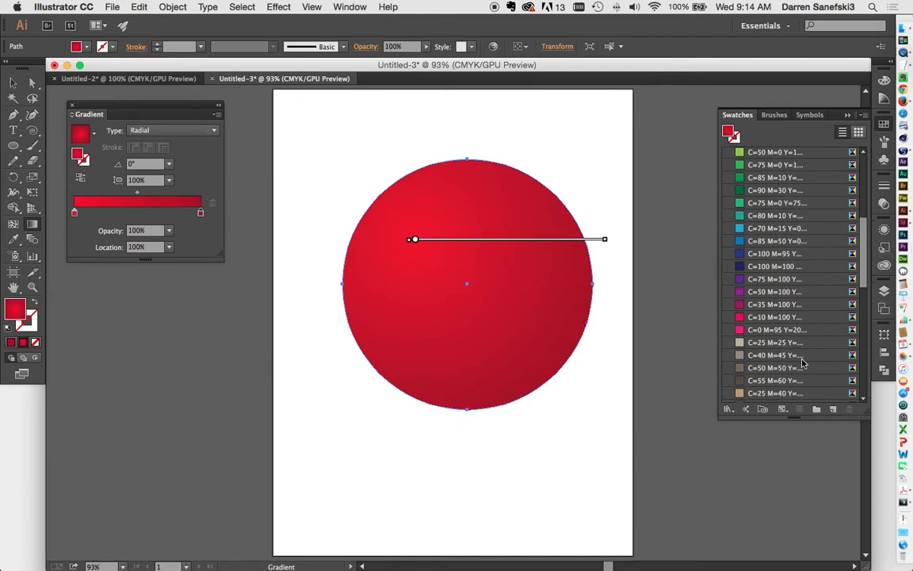
pyautogui.scroll(-10, 801, 363)
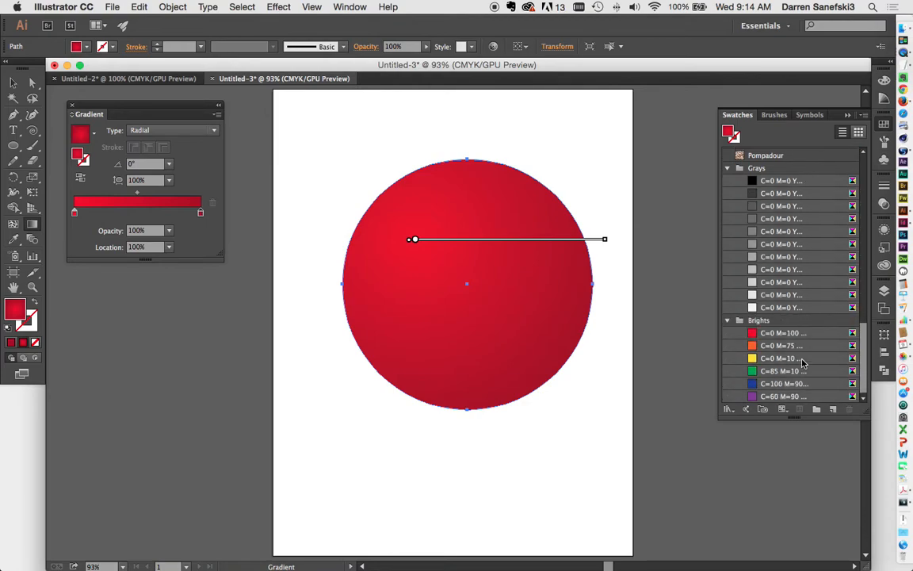
pyautogui.moveTo(781, 333); pyautogui.dragTo(73, 213)
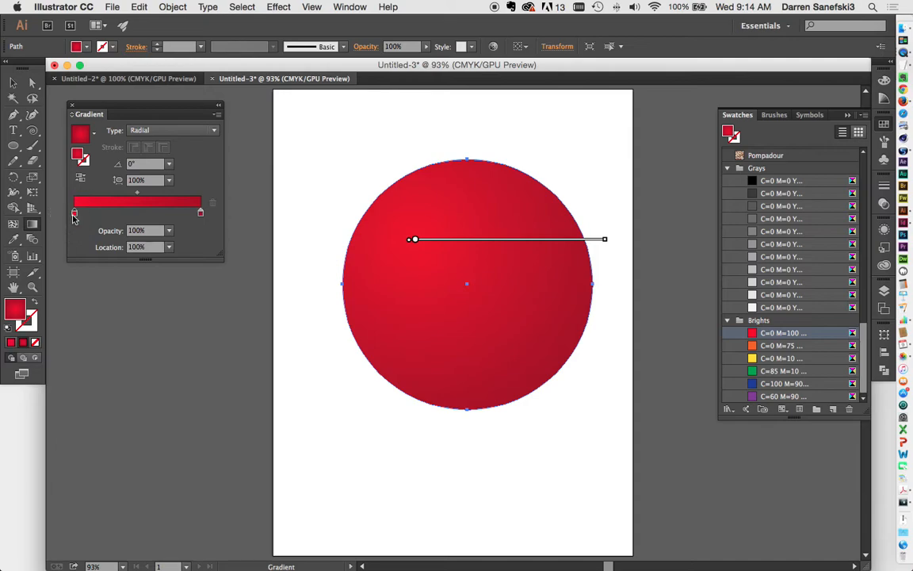
# Redraw the gradient on the circle in several directions with the Gradient tool, undoing unwanted attempts
pyautogui.moveTo(606, 241)
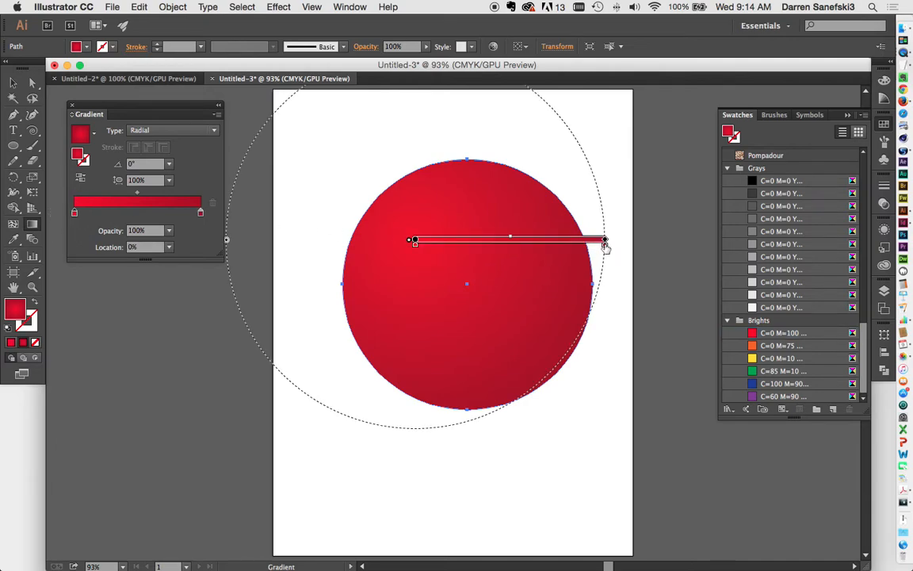
pyautogui.moveTo(606, 240); pyautogui.dragTo(489, 228)
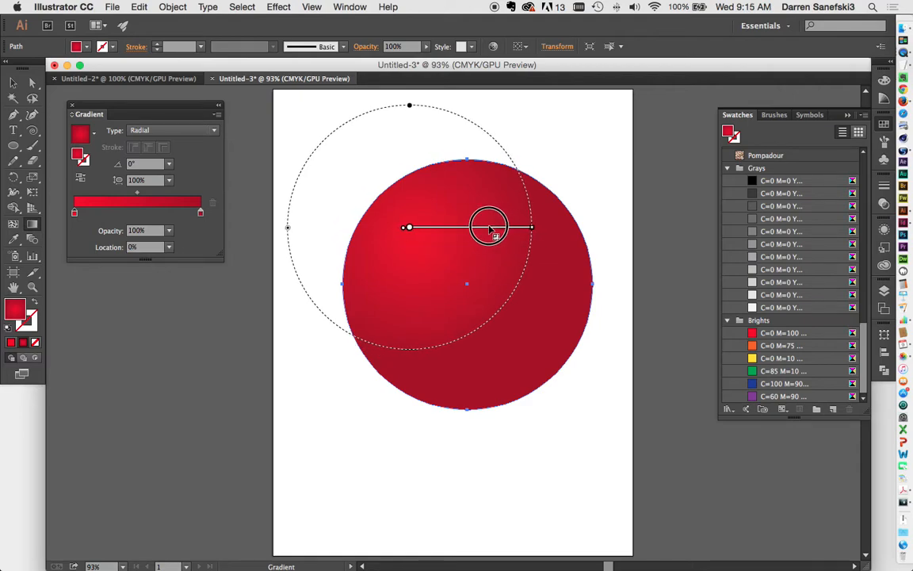
pyautogui.moveTo(511, 180); pyautogui.dragTo(287, 278)
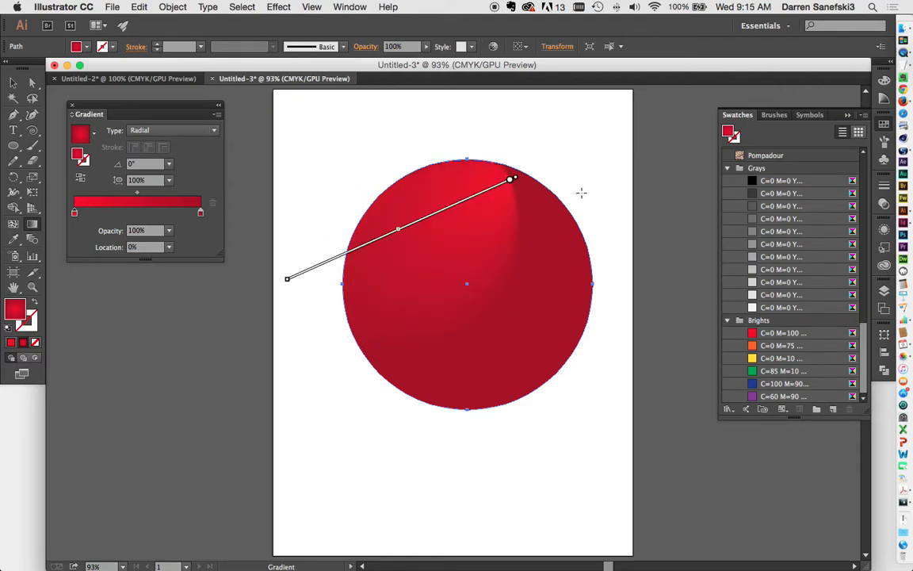
pyautogui.press('super+z')
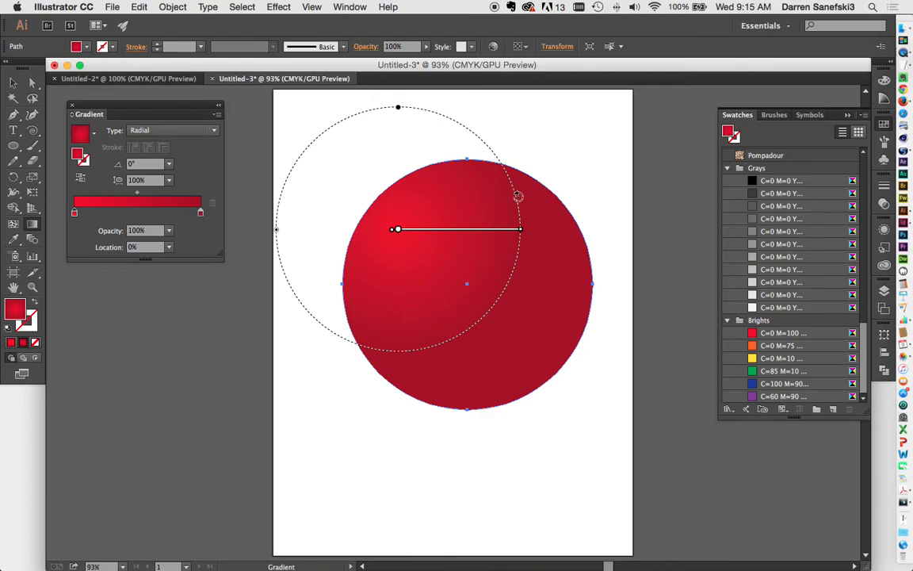
pyautogui.click(502, 143)
pyautogui.click(408, 136)
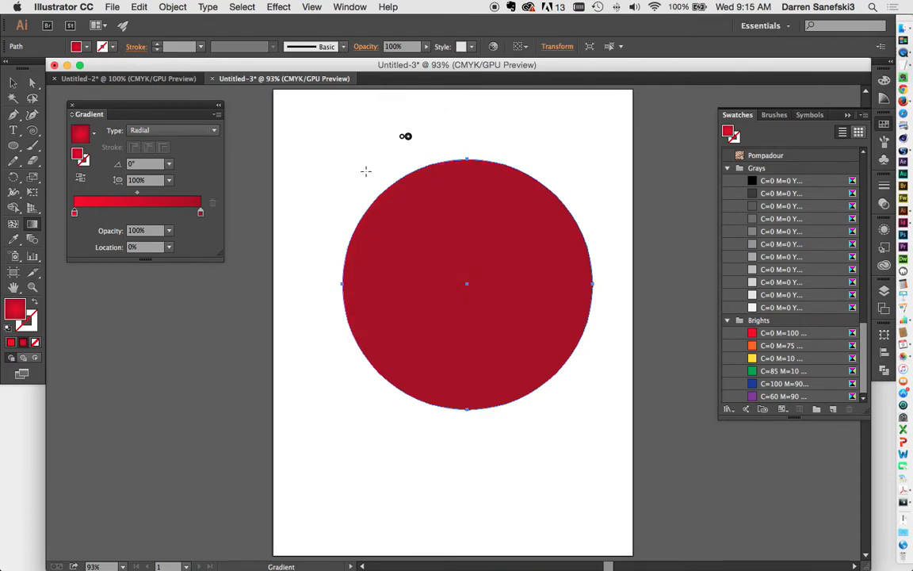
pyautogui.press('super+z')
pyautogui.moveTo(564, 247); pyautogui.dragTo(562, 275)
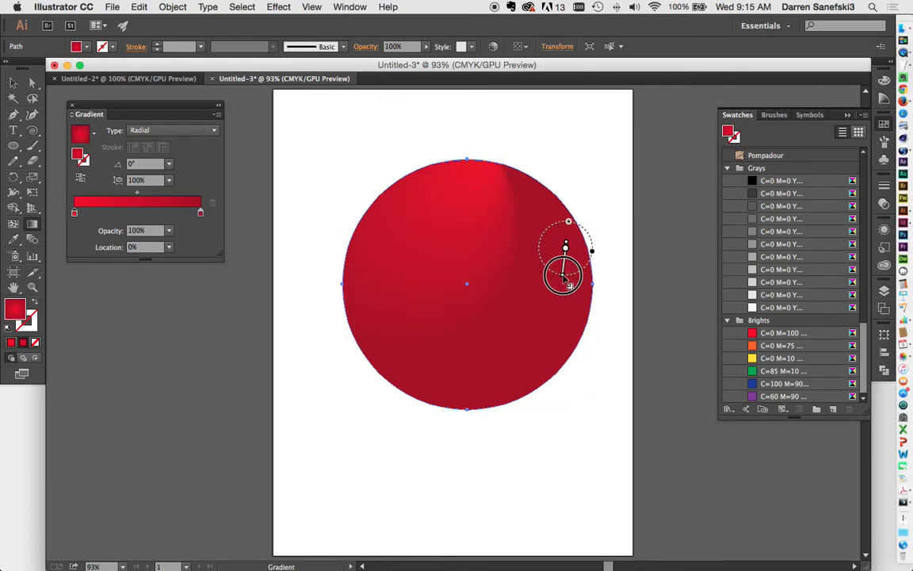
pyautogui.press('super+z')
pyautogui.moveTo(444, 247)
pyautogui.mouseDown()
pyautogui.moveTo(514, 258)
pyautogui.moveTo(569, 232)
pyautogui.moveTo(517, 353)
pyautogui.moveTo(502, 363)
pyautogui.mouseUp()
pyautogui.moveTo(470, 212); pyautogui.dragTo(562, 207)
pyautogui.moveTo(370, 273)
pyautogui.mouseDown()
pyautogui.moveTo(426, 342)
pyautogui.moveTo(361, 365)
pyautogui.mouseUp()
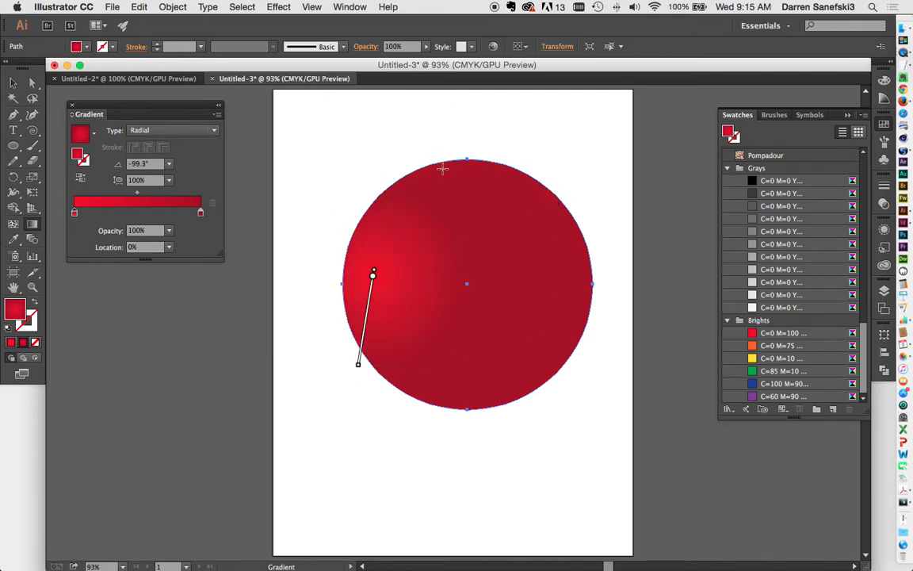
pyautogui.moveTo(428, 185)
pyautogui.mouseDown()
pyautogui.moveTo(475, 216)
pyautogui.moveTo(510, 316)
pyautogui.mouseUp()
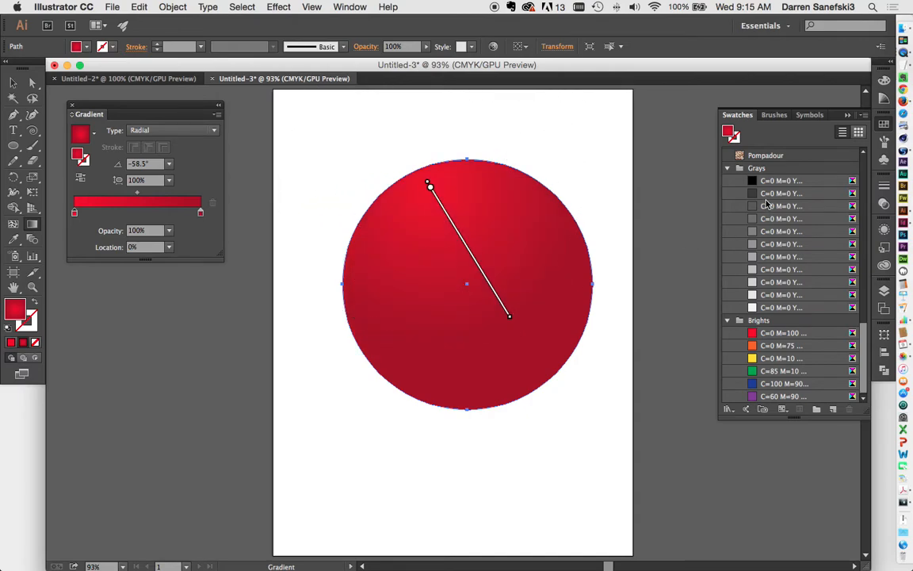
# Close the Gradient panel and marquee-select the red circle with the Selection tool
pyautogui.click(72, 106)
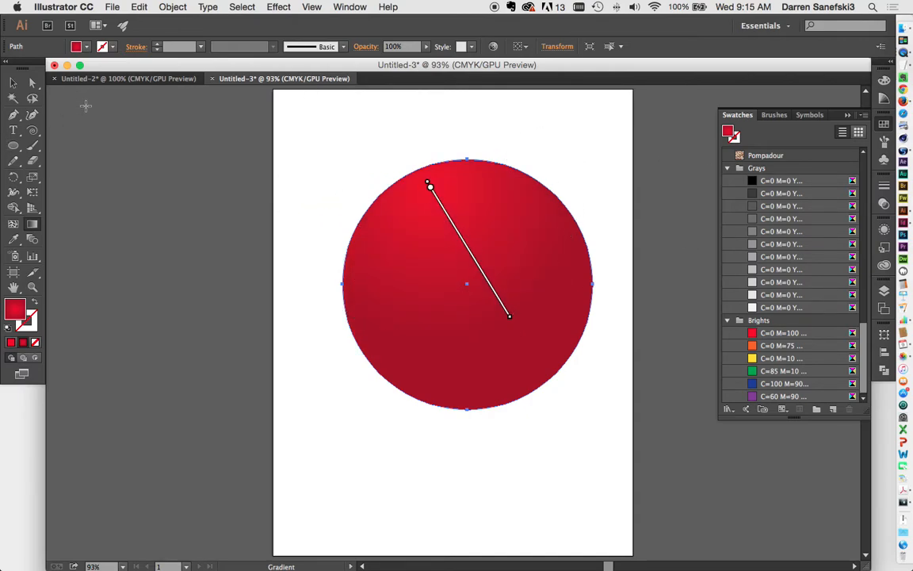
pyautogui.click(13, 82)
pyautogui.moveTo(316, 135); pyautogui.dragTo(611, 459)
pyautogui.press('Delete')
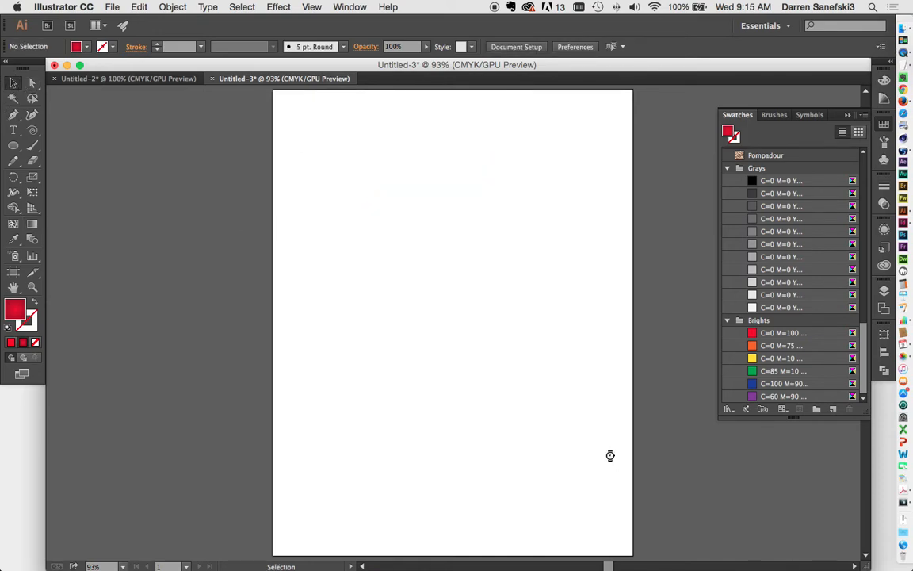
pyautogui.click(12, 145)
pyautogui.moveTo(305, 115); pyautogui.dragTo(420, 192)
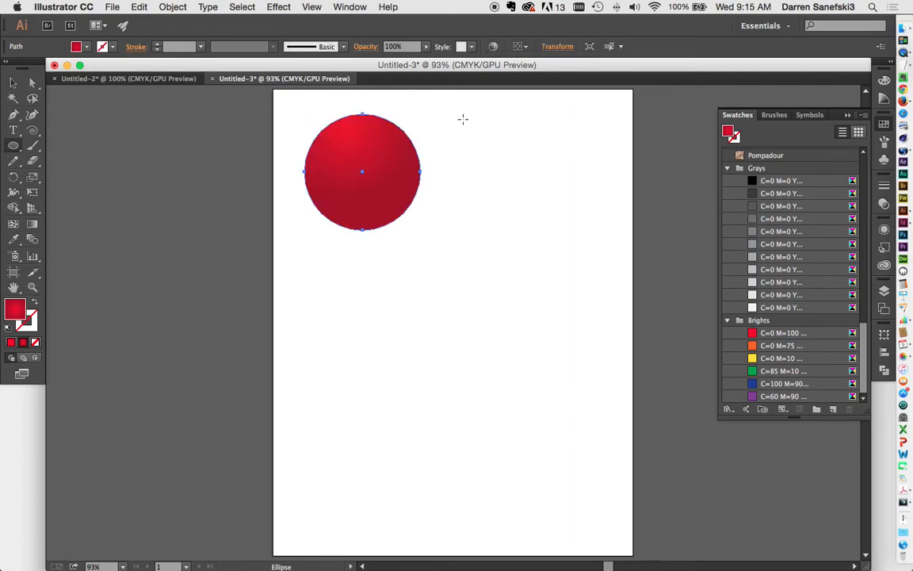
pyautogui.press('Delete')
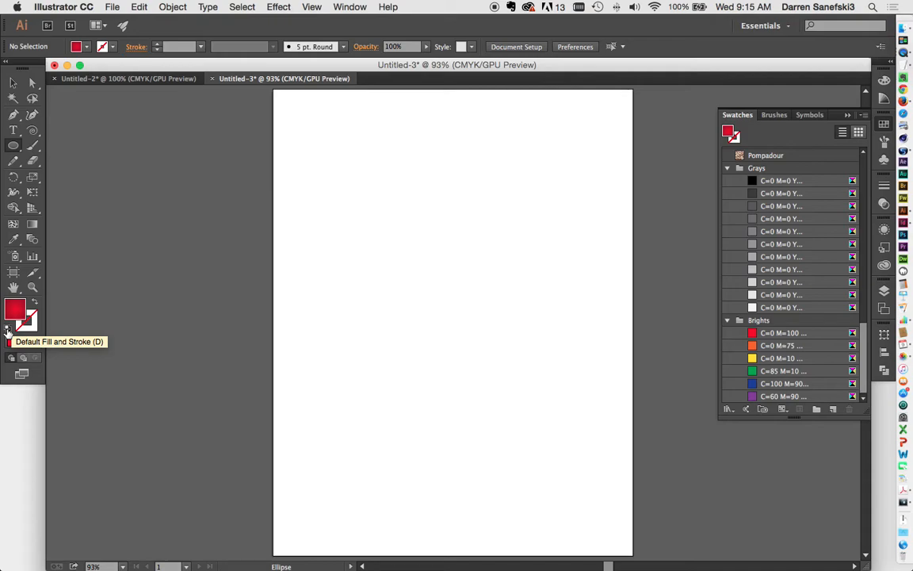
# Reset to white fill and black stroke, then draw four circles in a two-by-two layout
pyautogui.click(8, 331)
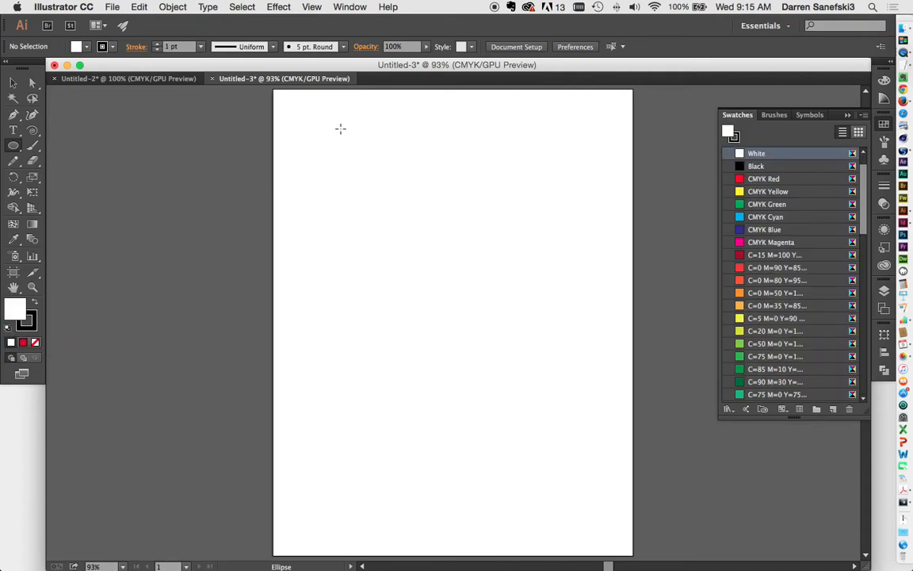
pyautogui.moveTo(293, 116); pyautogui.dragTo(387, 209)
pyautogui.moveTo(414, 116); pyautogui.dragTo(524, 226)
pyautogui.moveTo(308, 235); pyautogui.dragTo(417, 343)
pyautogui.moveTo(468, 250); pyautogui.dragTo(583, 341)
pyautogui.scroll(2, 839, 227)
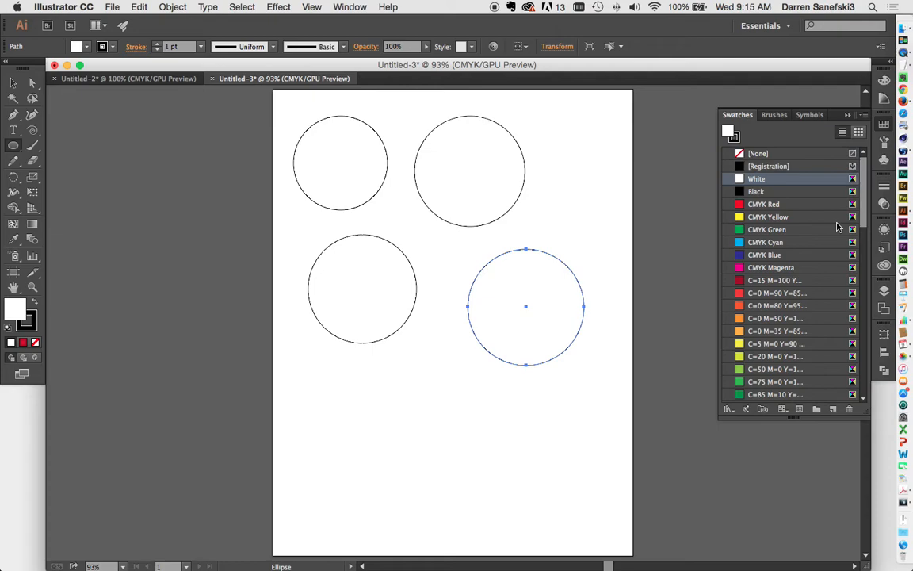
pyautogui.scroll(-15, 787, 294)
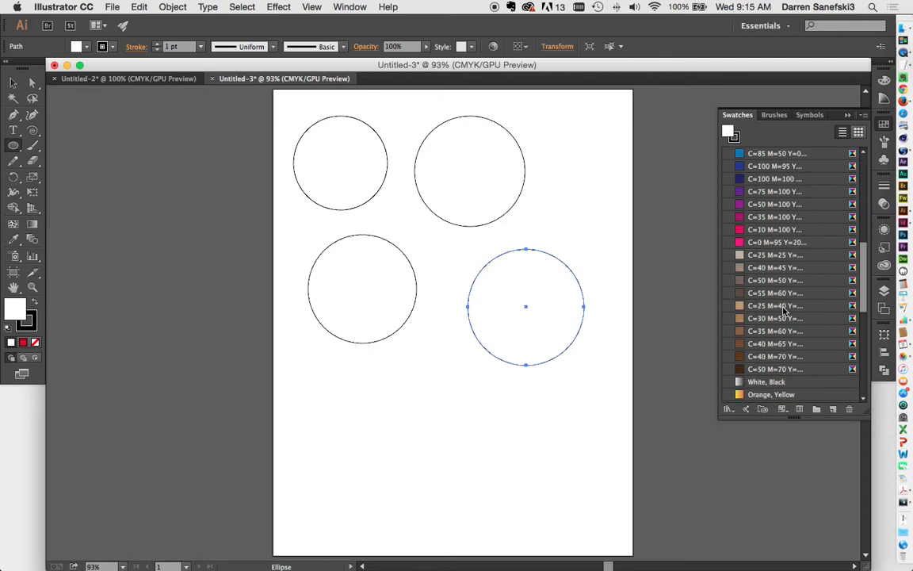
pyautogui.scroll(15, 783, 311)
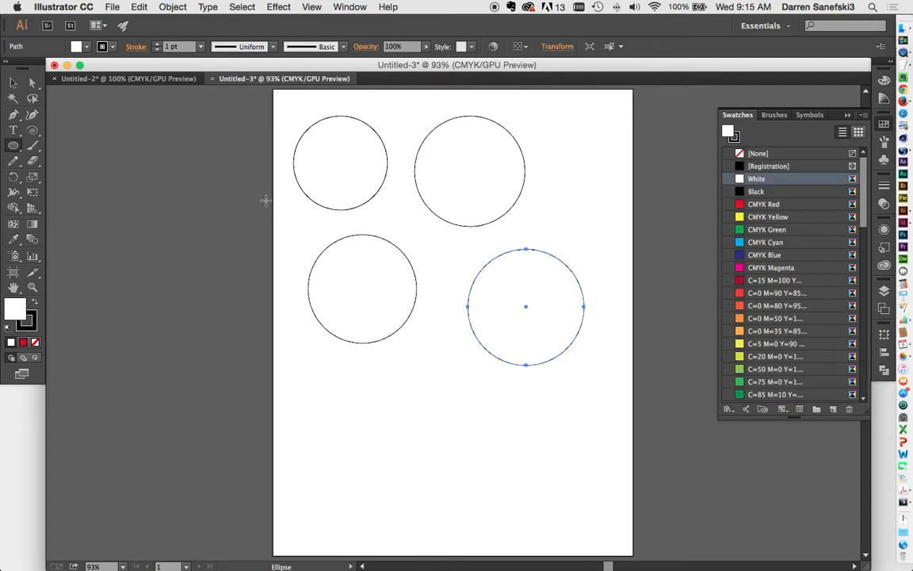
# Nudge each of the four circles into a tighter two-by-two grid and deselect
pyautogui.click(13, 82)
pyautogui.click(213, 212)
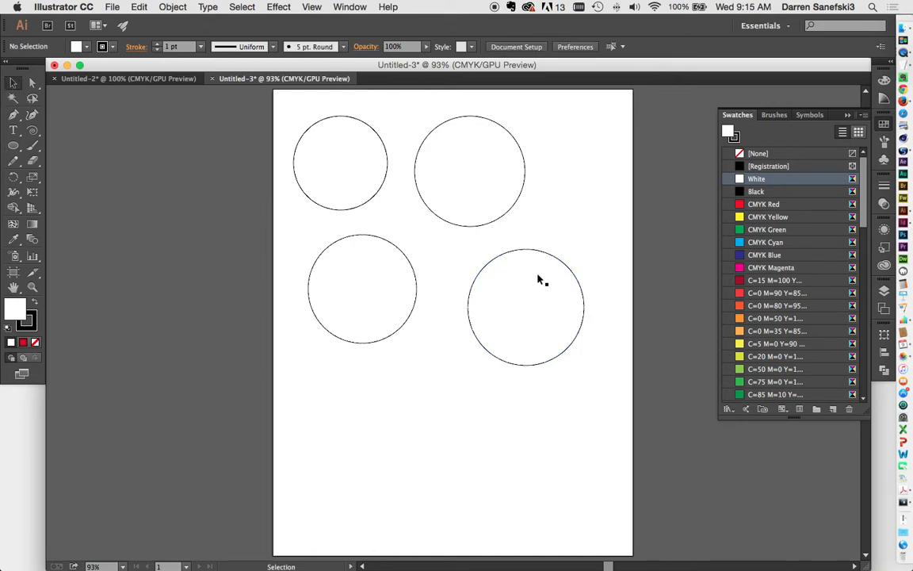
pyautogui.moveTo(563, 266); pyautogui.dragTo(536, 255)
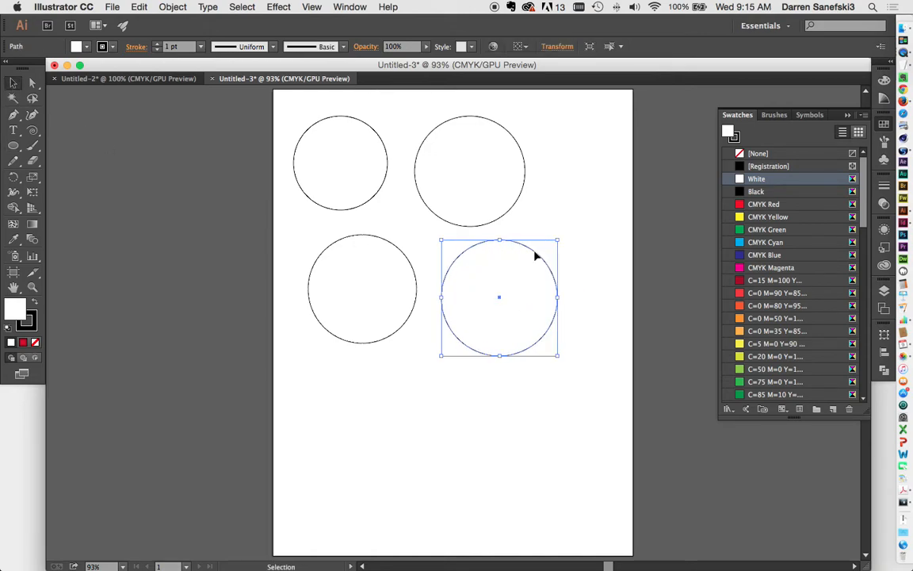
pyautogui.moveTo(377, 204); pyautogui.dragTo(385, 214)
pyautogui.moveTo(442, 223); pyautogui.dragTo(439, 220)
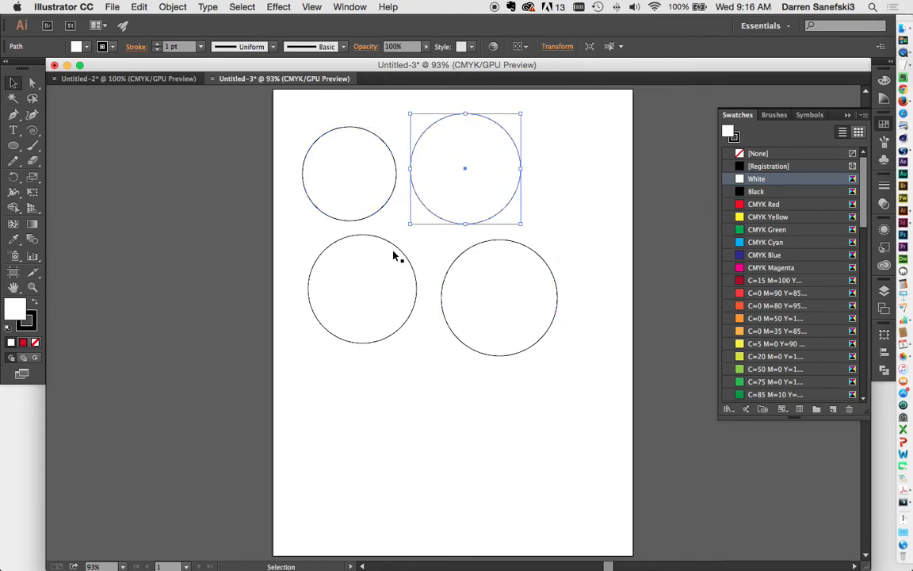
pyautogui.moveTo(401, 254); pyautogui.dragTo(392, 246)
pyautogui.moveTo(469, 257); pyautogui.dragTo(457, 248)
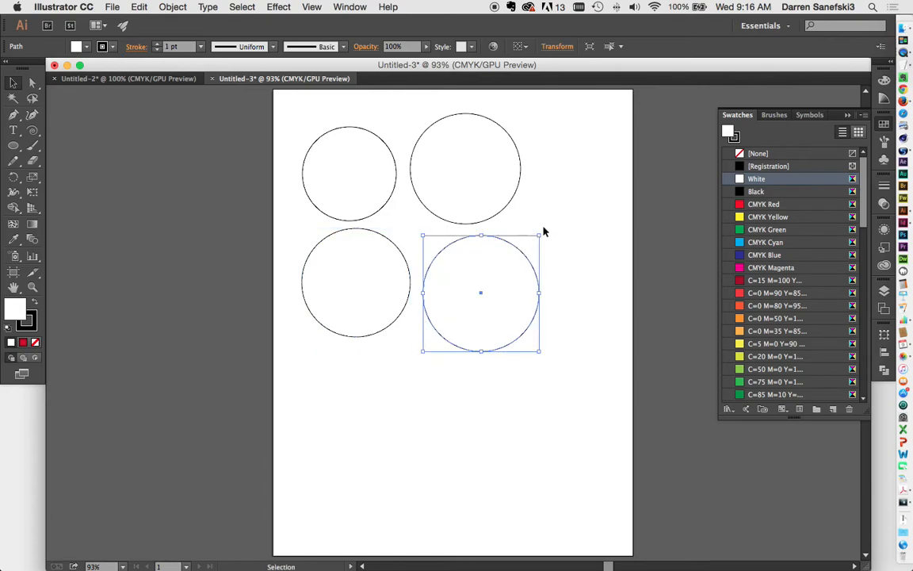
pyautogui.click(562, 239)
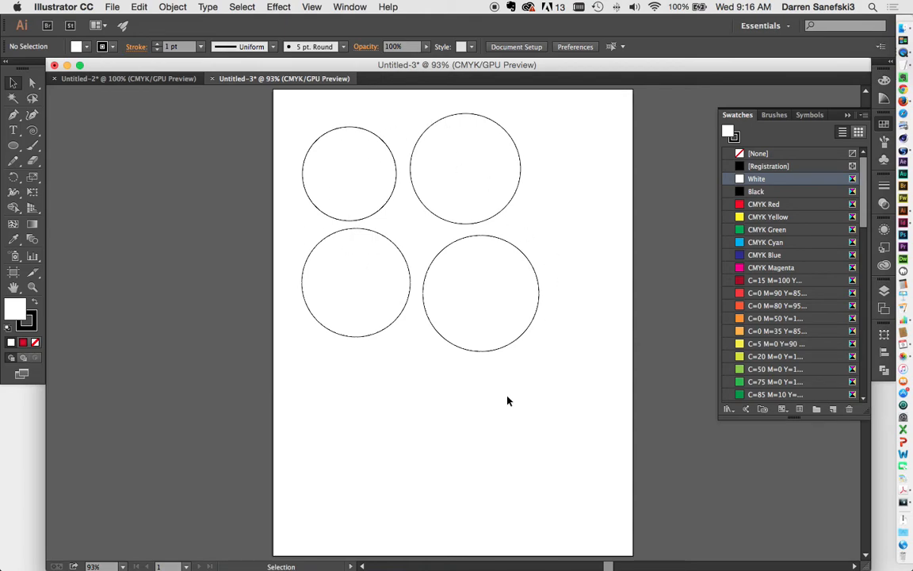
# Choose Sea-beach-sky.png from the Desktop with File > Place
pyautogui.click(111, 7)
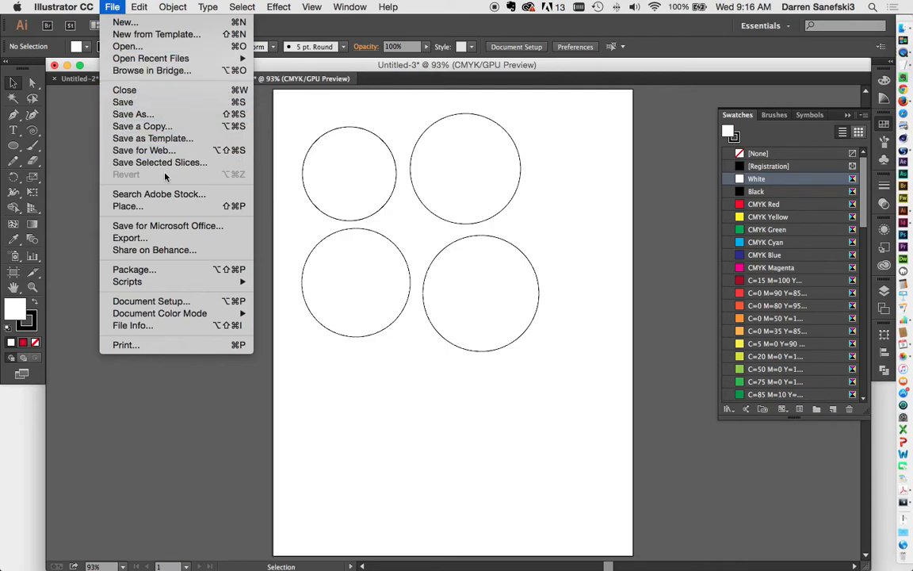
pyautogui.click(174, 209)
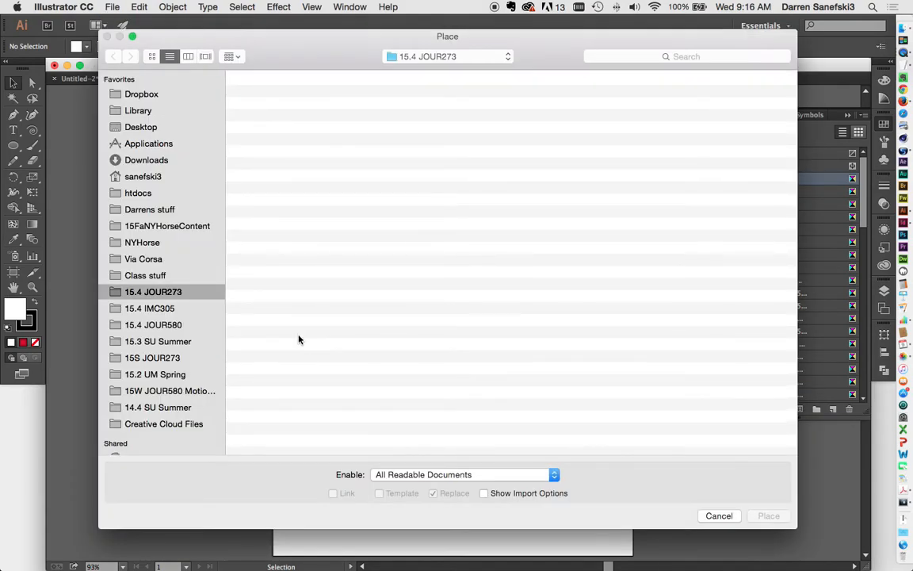
pyautogui.click(142, 130)
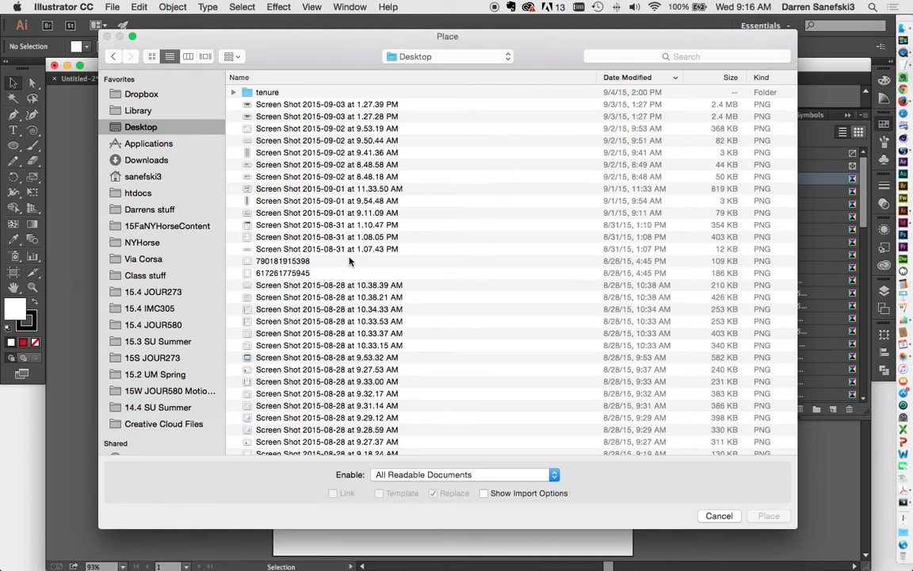
pyautogui.scroll(-5, 353, 263)
pyautogui.scroll(-4, 352, 263)
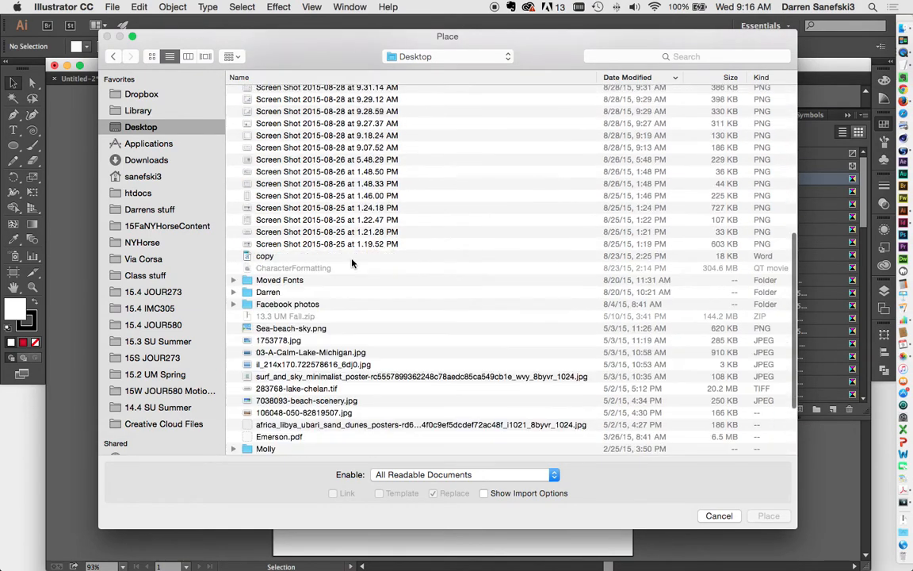
pyautogui.click(288, 328)
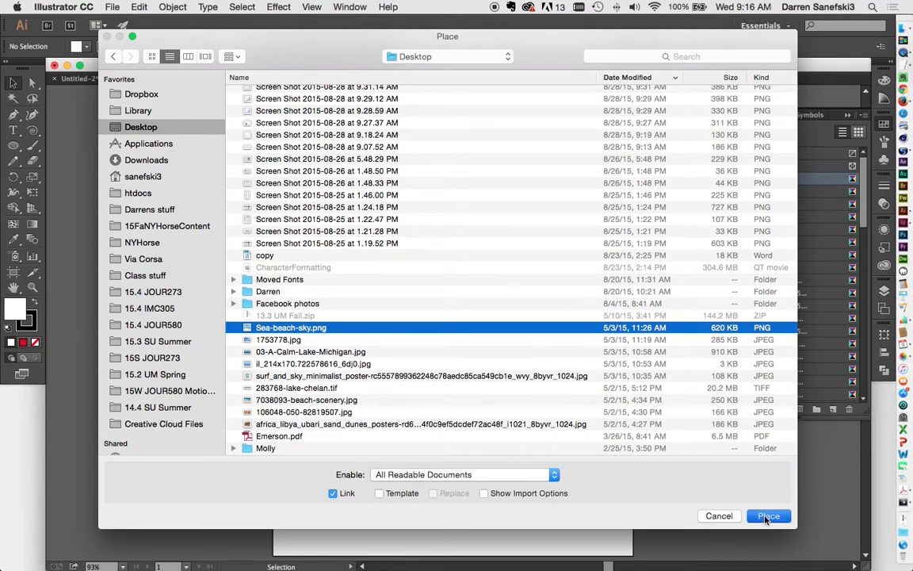
pyautogui.press('Return')
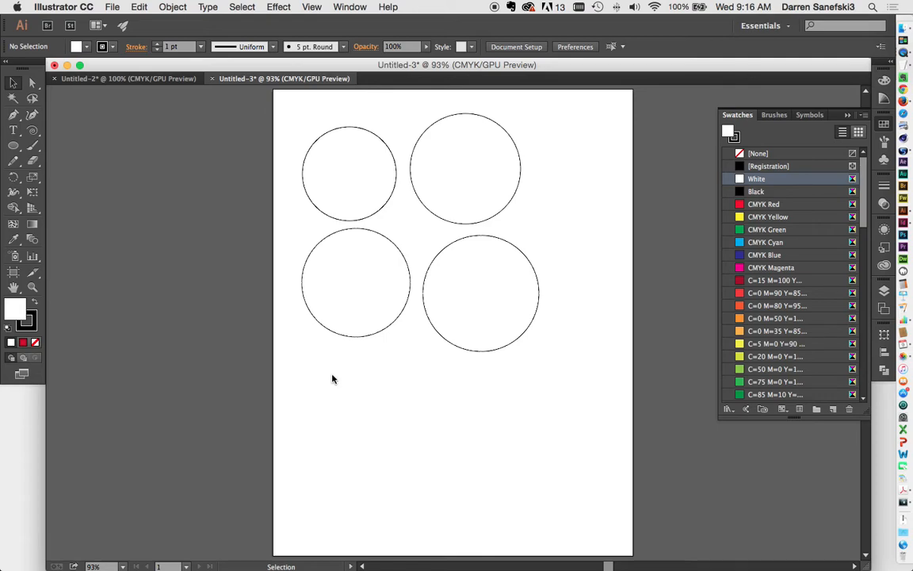
# Place the beach image and stretch it across the lower artboard beneath the circles
pyautogui.moveTo(332, 374); pyautogui.dragTo(625, 552)
pyautogui.moveTo(430, 416); pyautogui.dragTo(384, 398)
pyautogui.moveTo(578, 445); pyautogui.dragTo(625, 445)
pyautogui.click(664, 486)
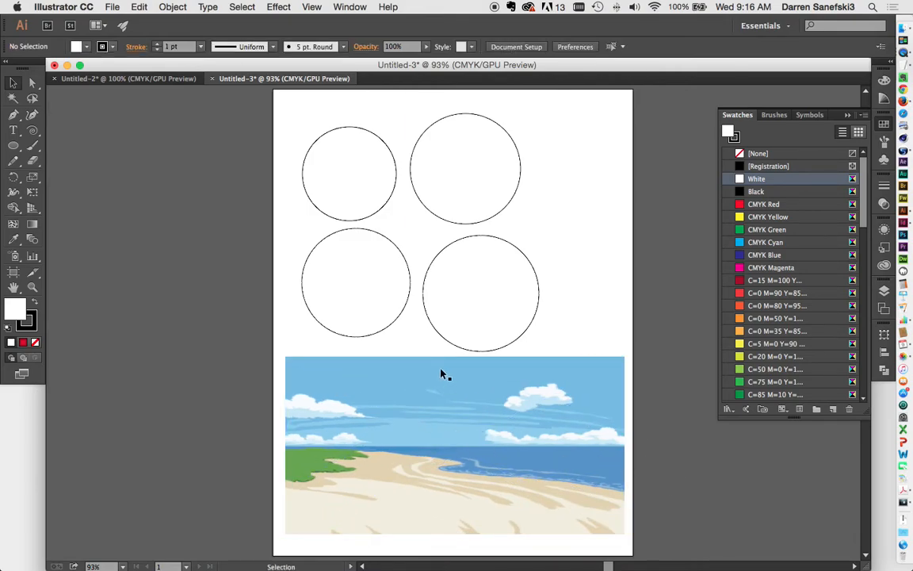
# Eyedrop grass green into the top-left circle and light sky blue into the top-right circle
pyautogui.click(380, 206)
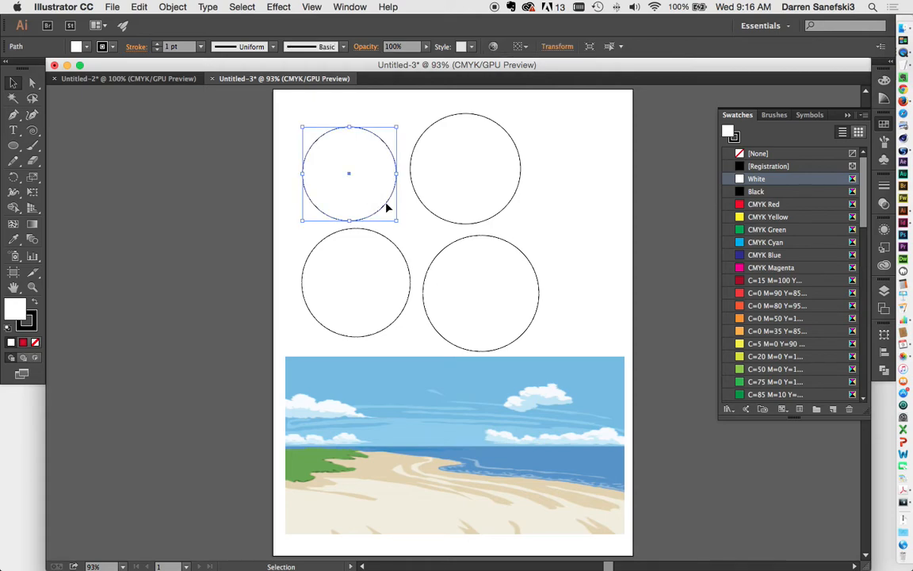
pyautogui.click(14, 240)
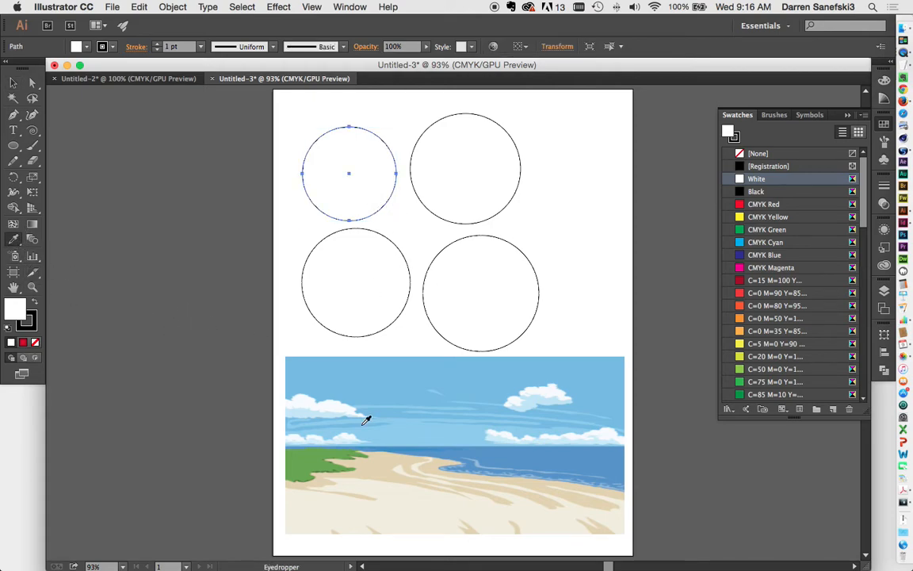
pyautogui.click(328, 452)
pyautogui.click(12, 84)
pyautogui.click(458, 193)
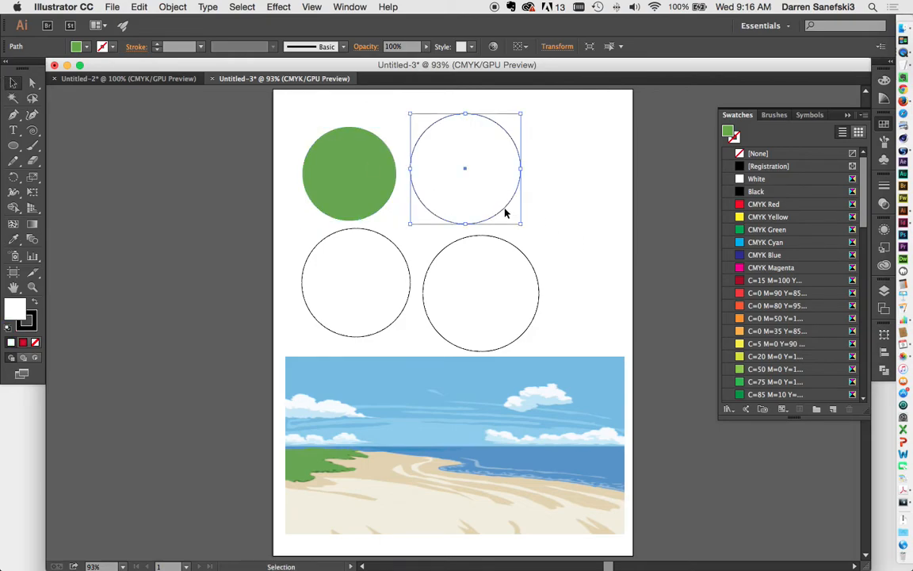
pyautogui.click(14, 241)
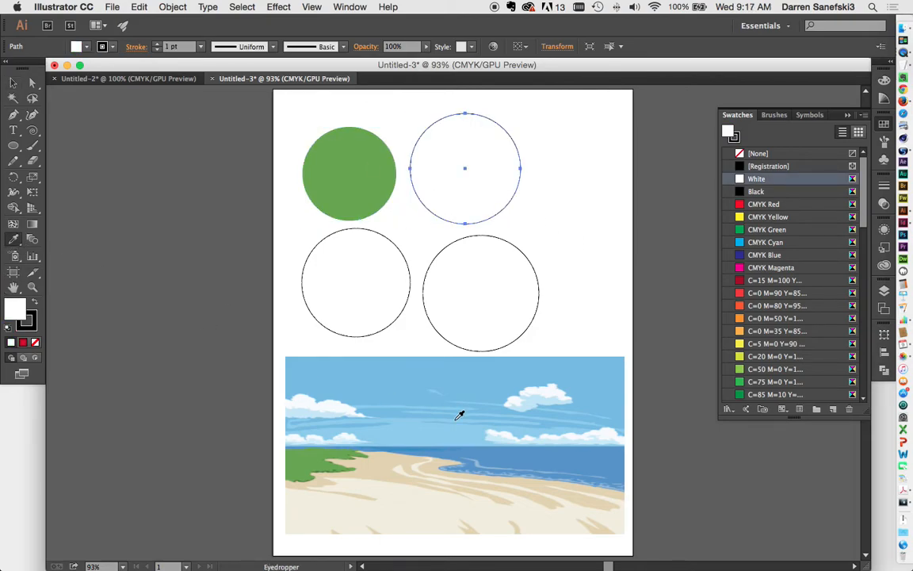
pyautogui.click(413, 369)
pyautogui.press('v')
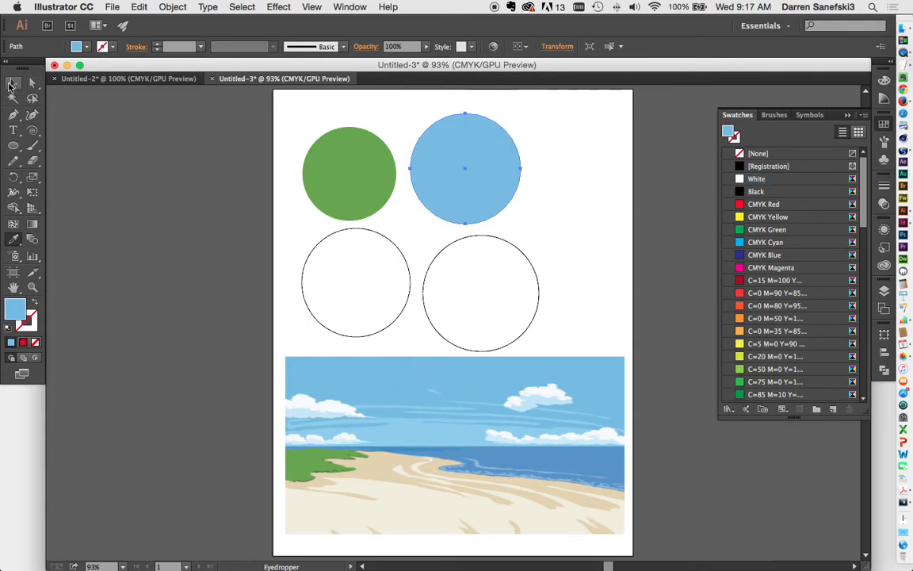
# Eyedrop darker sea blue into the lower-left circle and beige sand into the lower-right circle
pyautogui.click(387, 332)
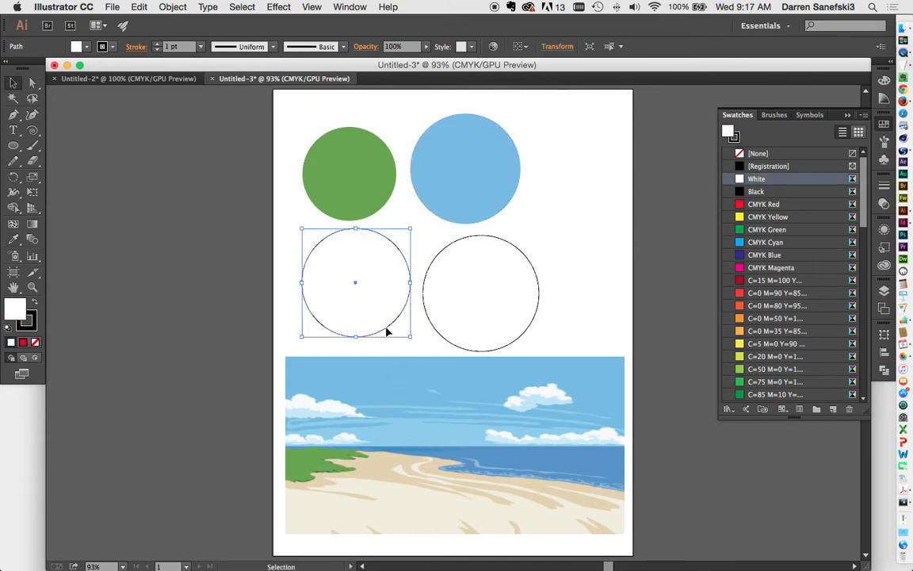
pyautogui.click(13, 241)
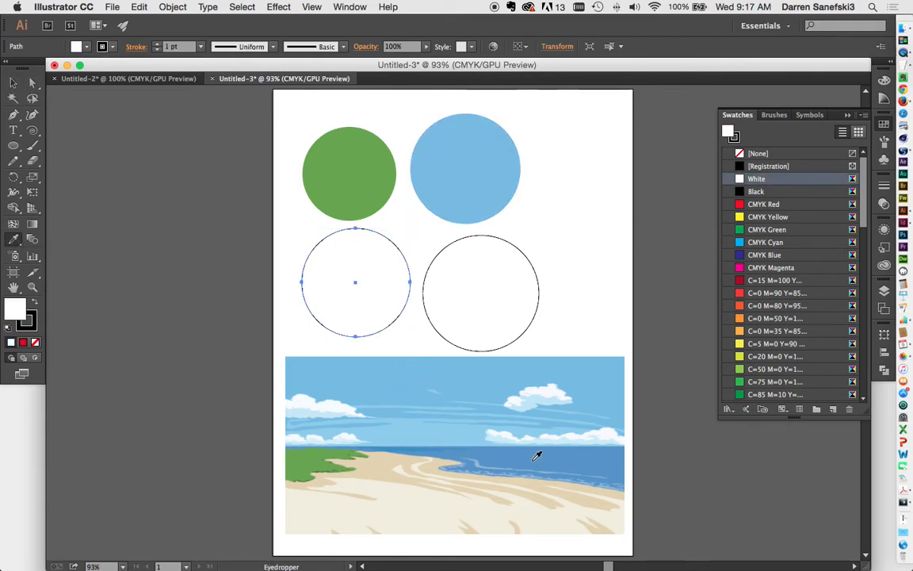
pyautogui.click(521, 421)
pyautogui.click(13, 82)
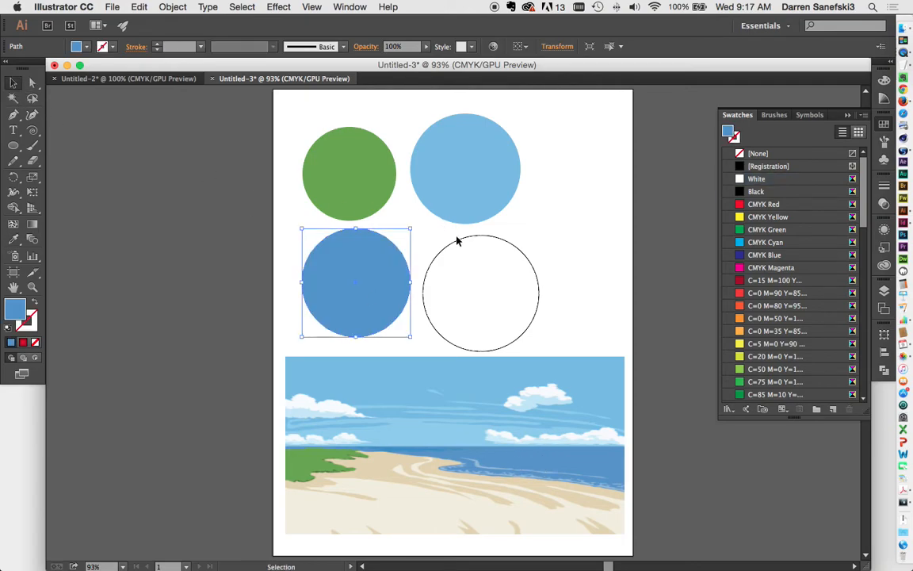
pyautogui.click(516, 249)
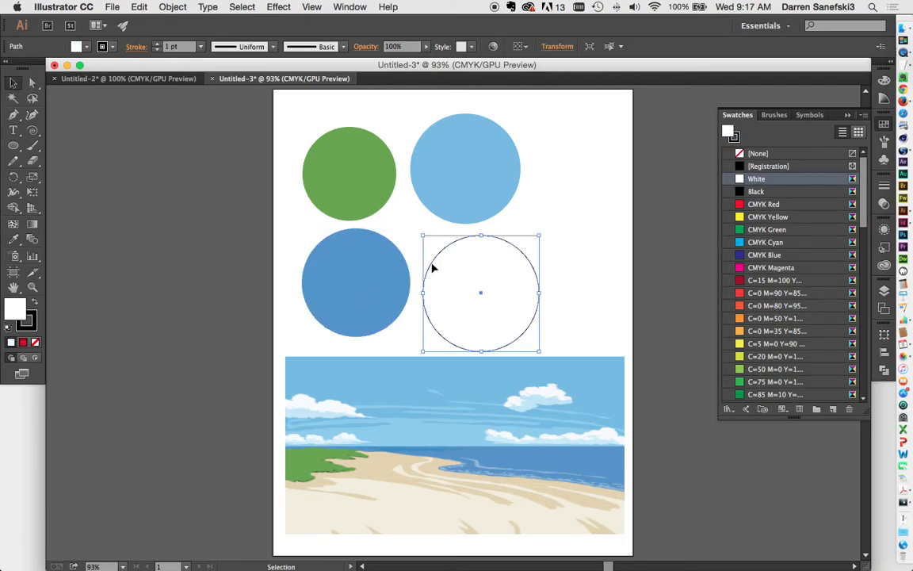
pyautogui.click(14, 239)
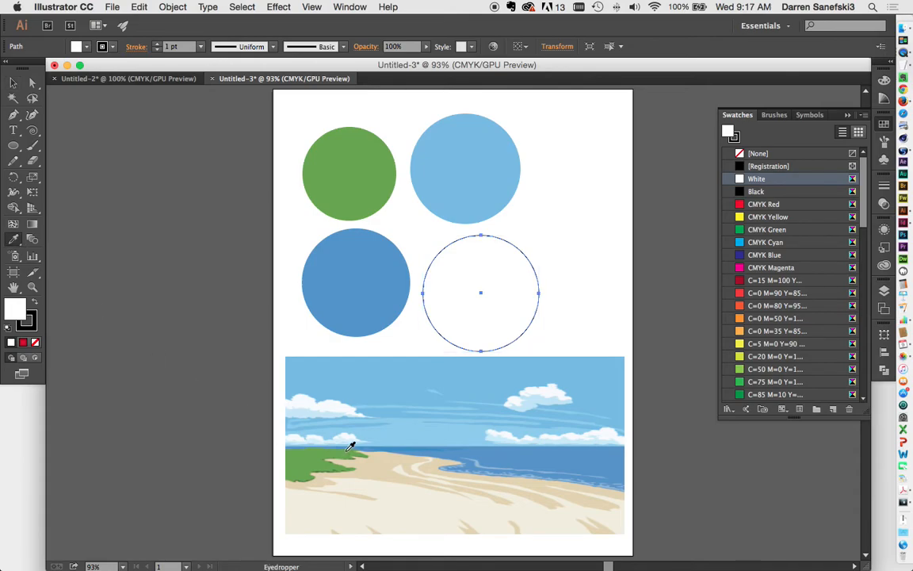
pyautogui.click(383, 464)
# Select the beach image and delete it from the artboard
pyautogui.click(13, 82)
pyautogui.click(581, 322)
pyautogui.click(522, 412)
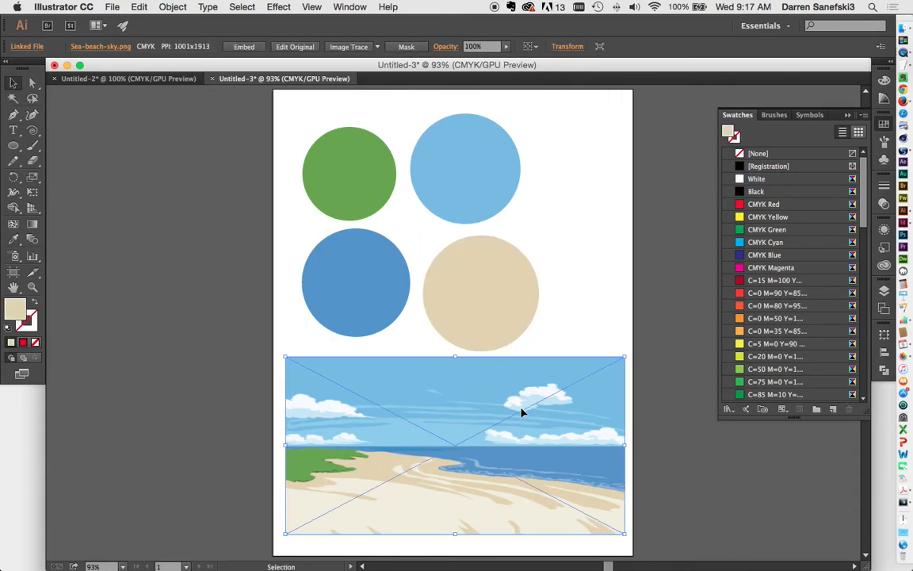
pyautogui.press('Delete')
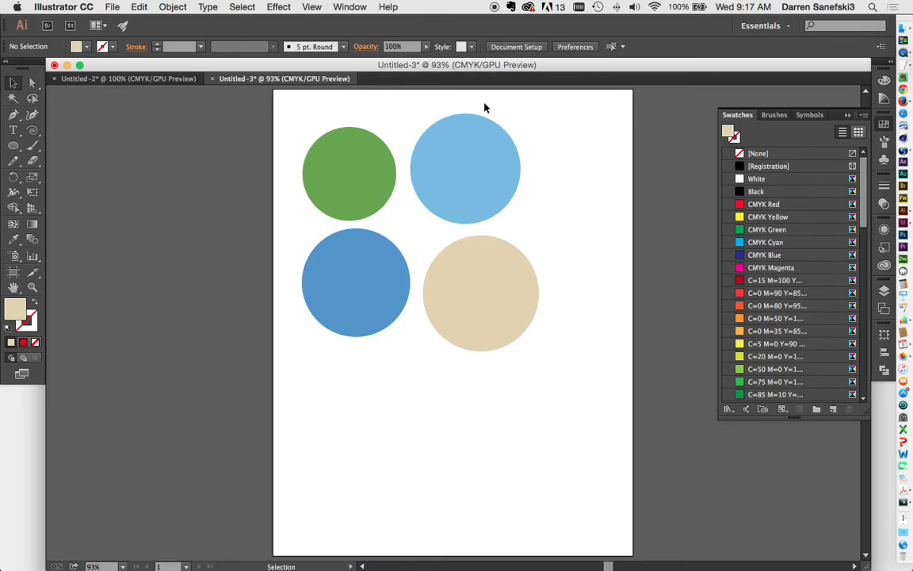
# Marquee-select the four green, blue and sand circles and delete them
pyautogui.scroll(-6, 787, 315)
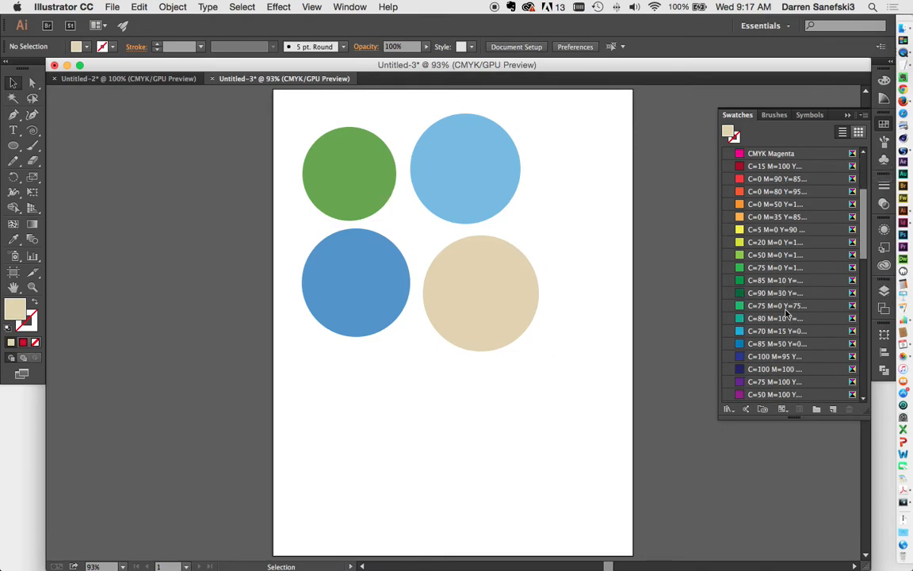
pyautogui.scroll(-7, 788, 315)
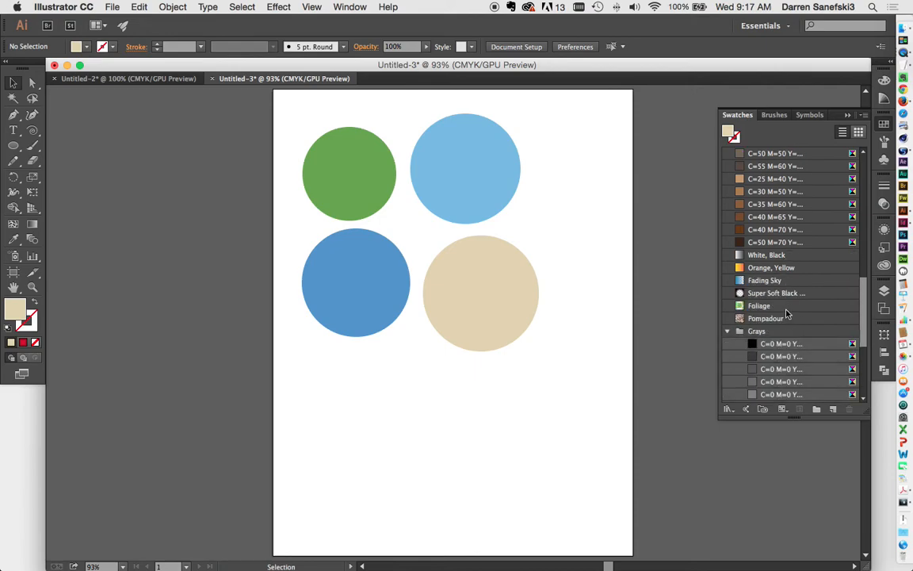
pyautogui.scroll(-3, 787, 315)
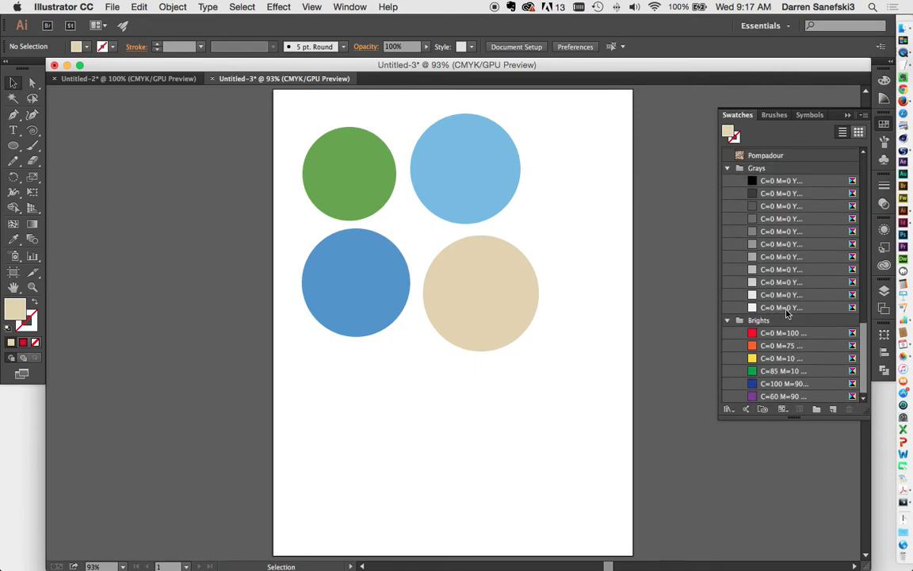
pyautogui.scroll(15, 787, 314)
pyautogui.moveTo(281, 105); pyautogui.dragTo(610, 400)
pyautogui.press('Delete')
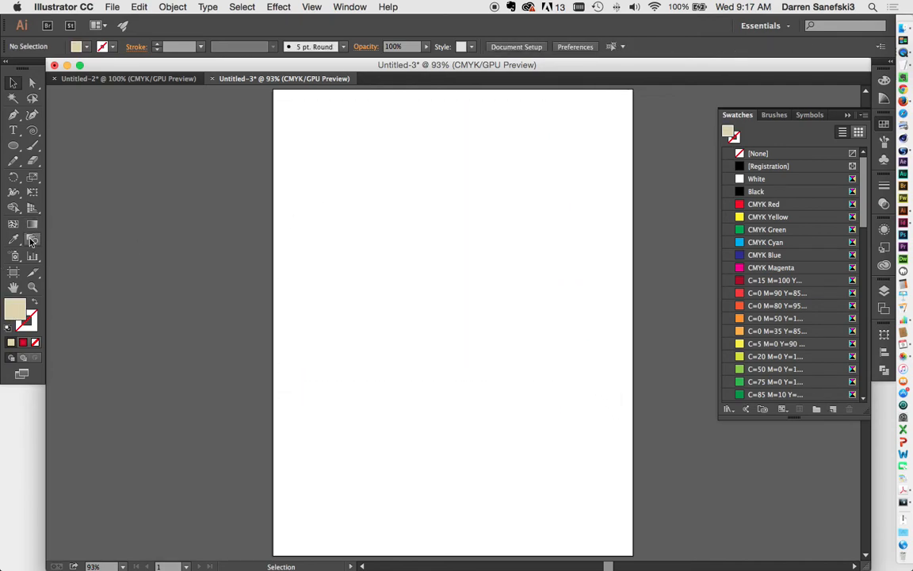
pyautogui.click(13, 145)
# Draw a tan circle at top left and a C=15 M=100 red square at lower right, then select both
pyautogui.moveTo(310, 135); pyautogui.dragTo(433, 258)
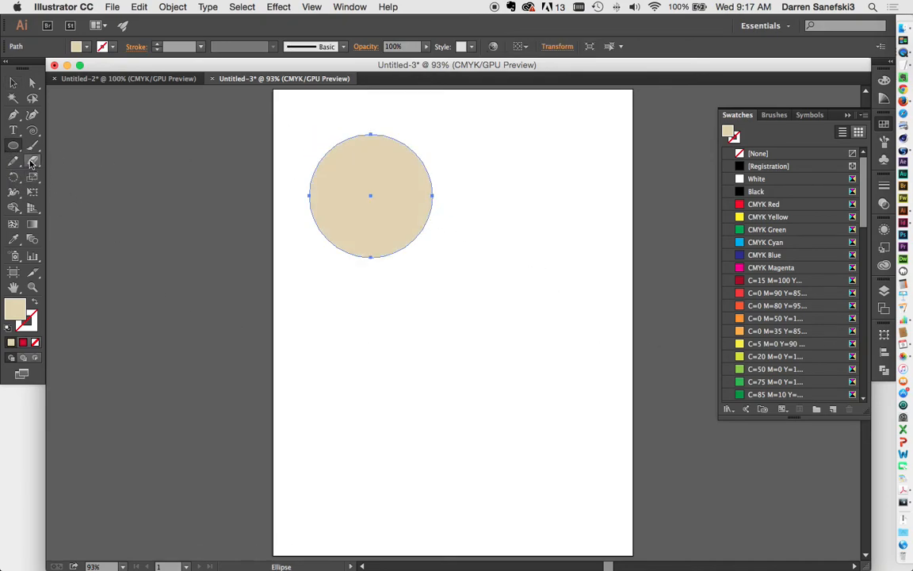
pyautogui.moveTo(12, 149); pyautogui.dragTo(75, 145)
pyautogui.moveTo(467, 319); pyautogui.dragTo(613, 466)
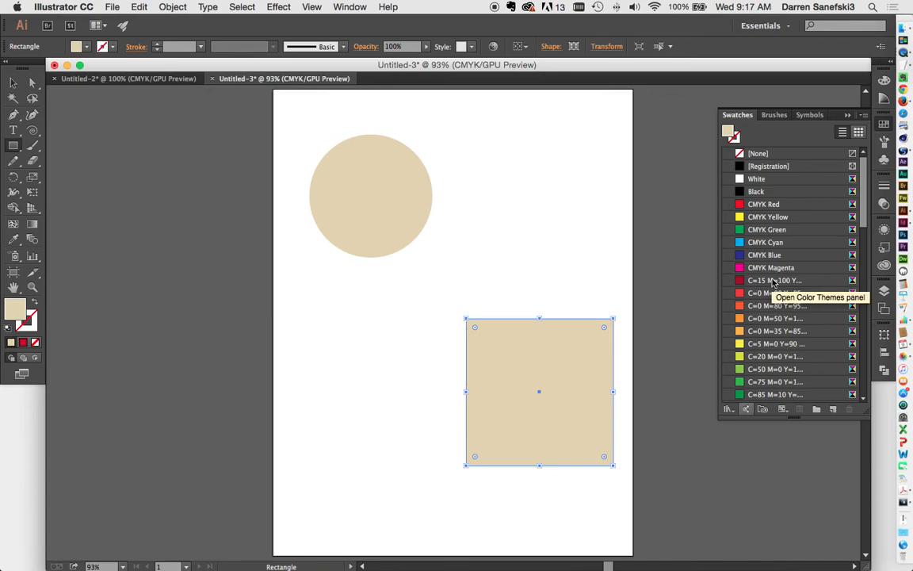
pyautogui.click(773, 280)
pyautogui.click(13, 82)
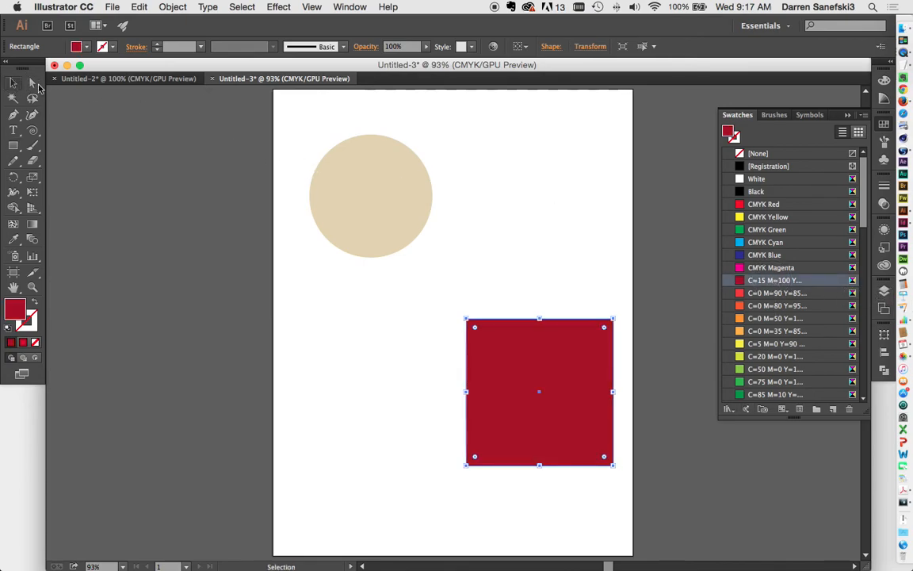
pyautogui.keyDown('shift'); pyautogui.click(415, 210); pyautogui.keyUp('shift')
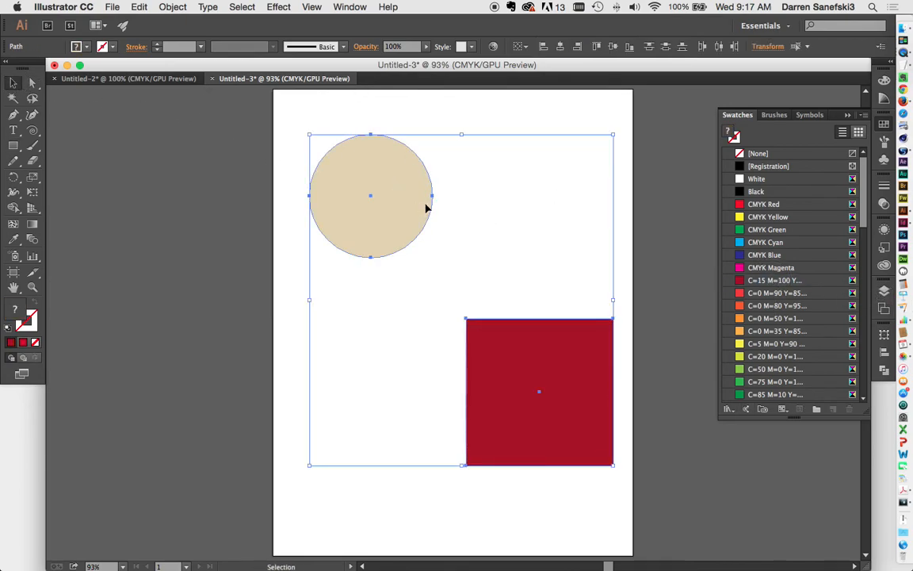
# Blend the tan circle into the red square and select the resulting blend object
pyautogui.click(32, 241)
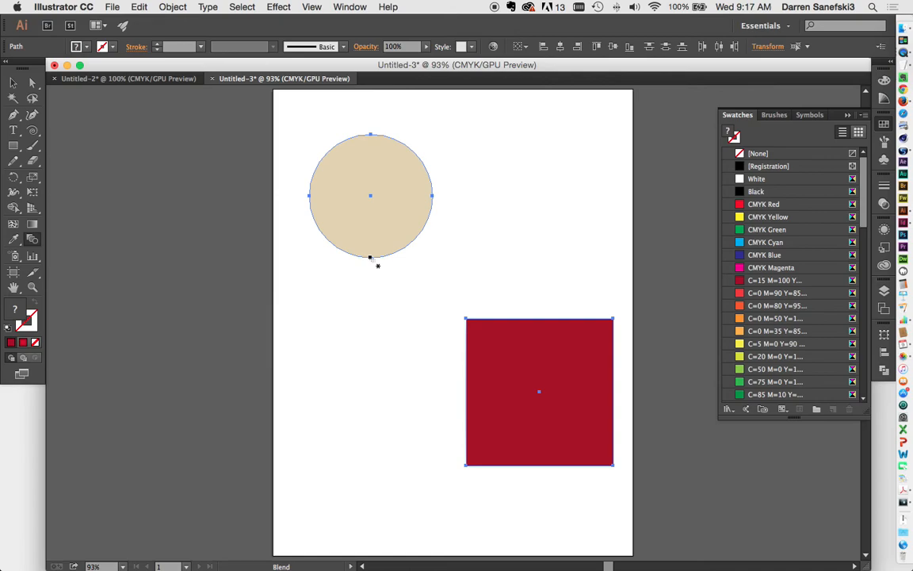
pyautogui.click(465, 466)
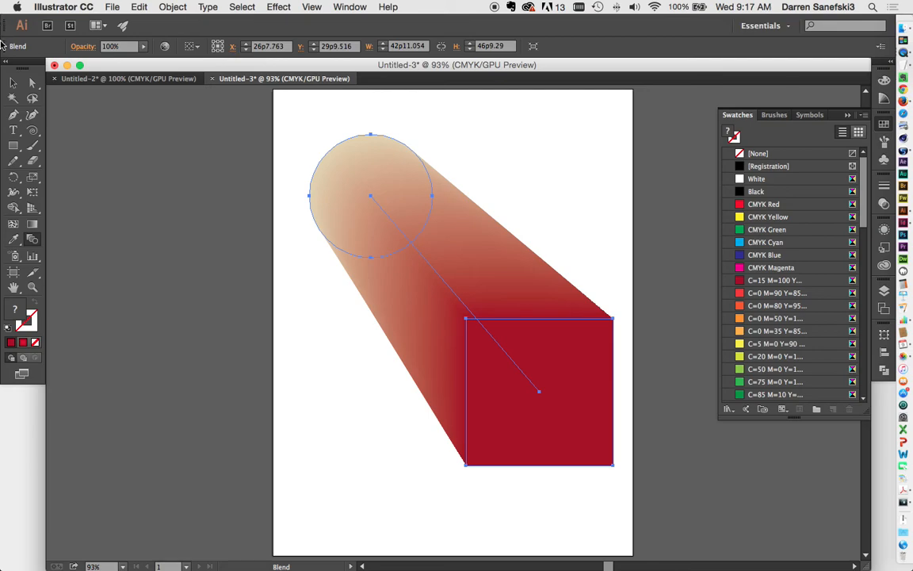
pyautogui.click(13, 83)
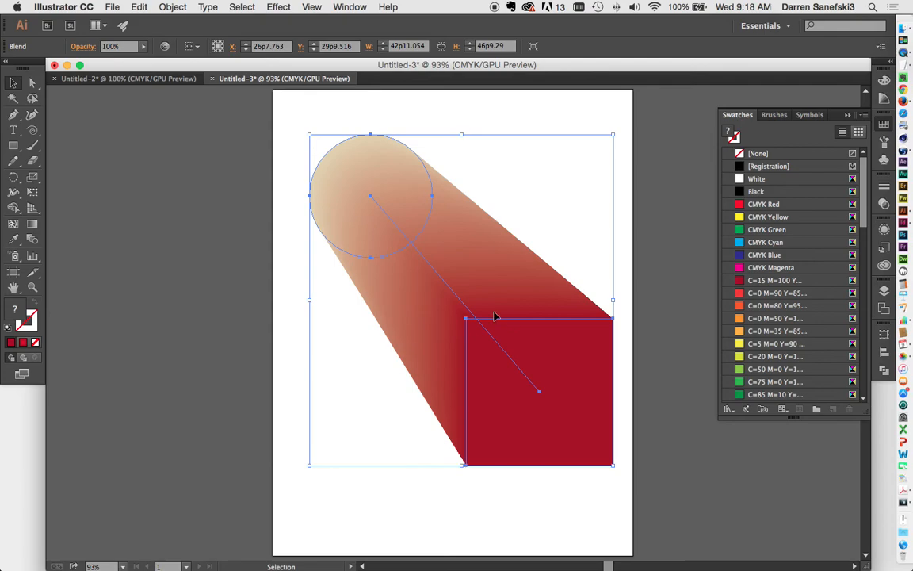
pyautogui.click(172, 7)
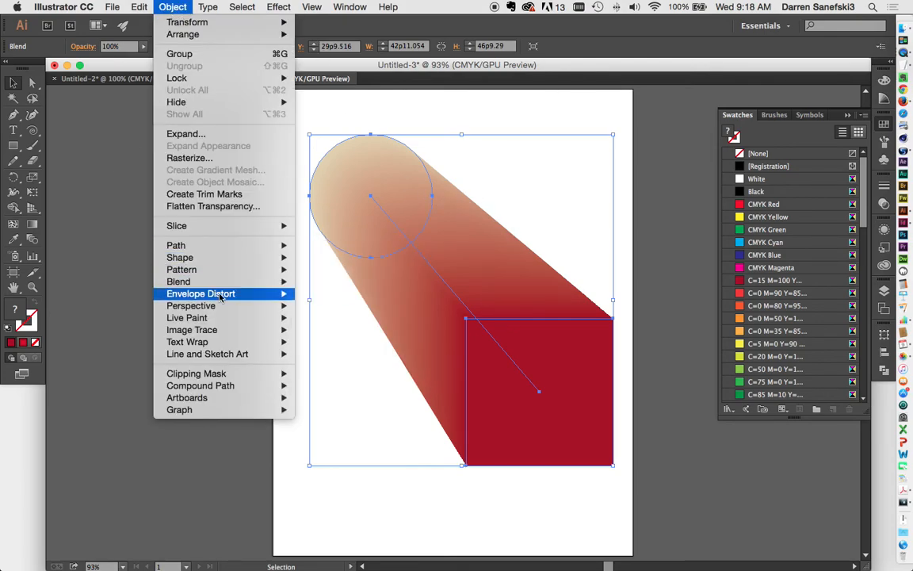
# In Blend Options, preview Specified Steps values of 30, 1, 8 and 14
pyautogui.moveTo(208, 281)
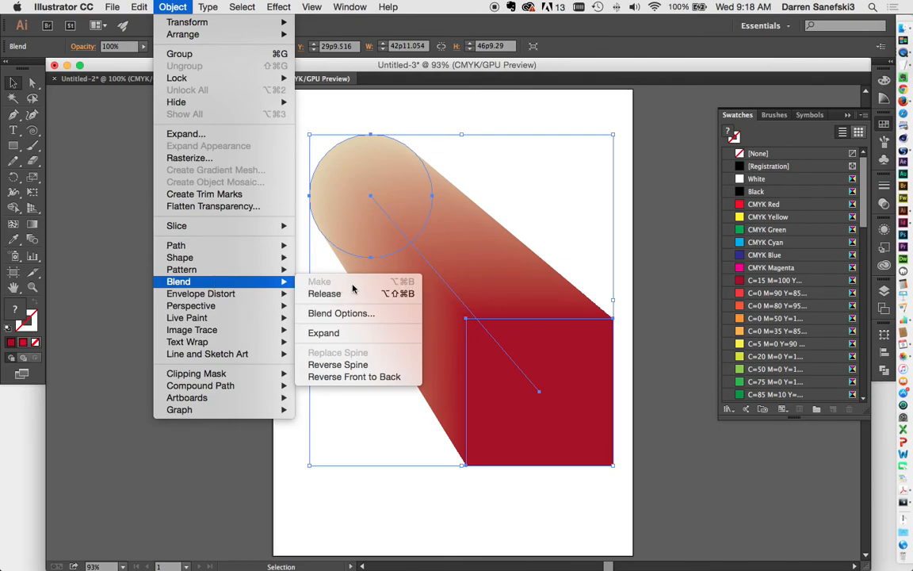
pyautogui.click(331, 312)
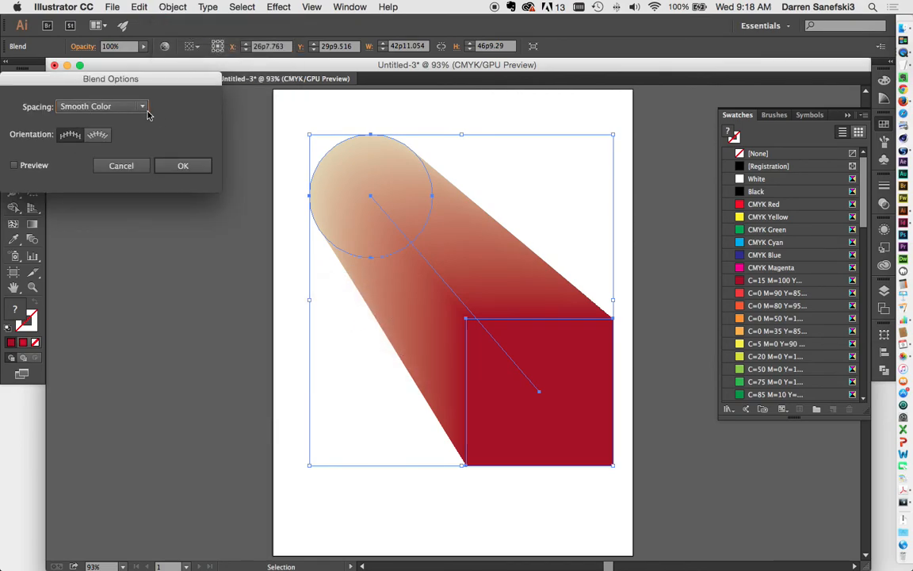
pyautogui.click(143, 109)
pyautogui.click(122, 134)
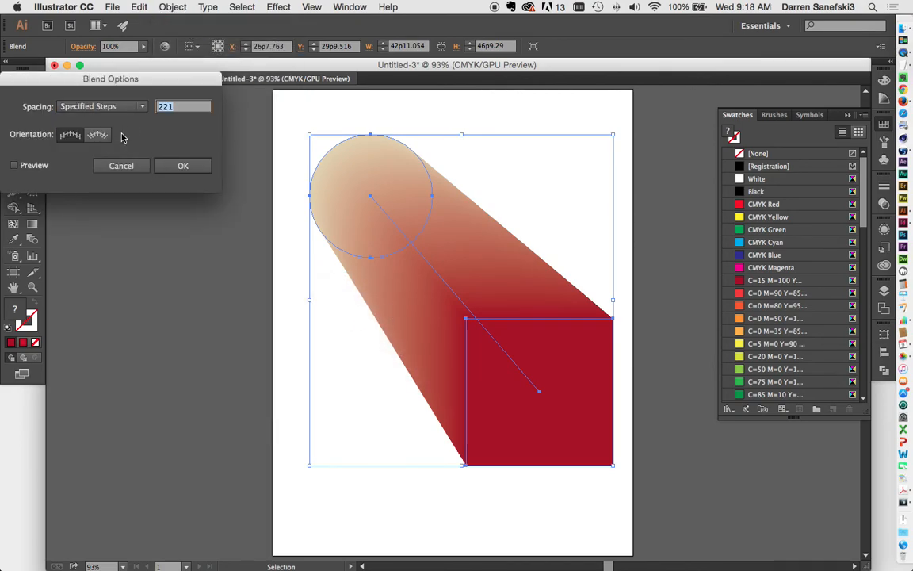
pyautogui.press('Down')
pyautogui.click(15, 165)
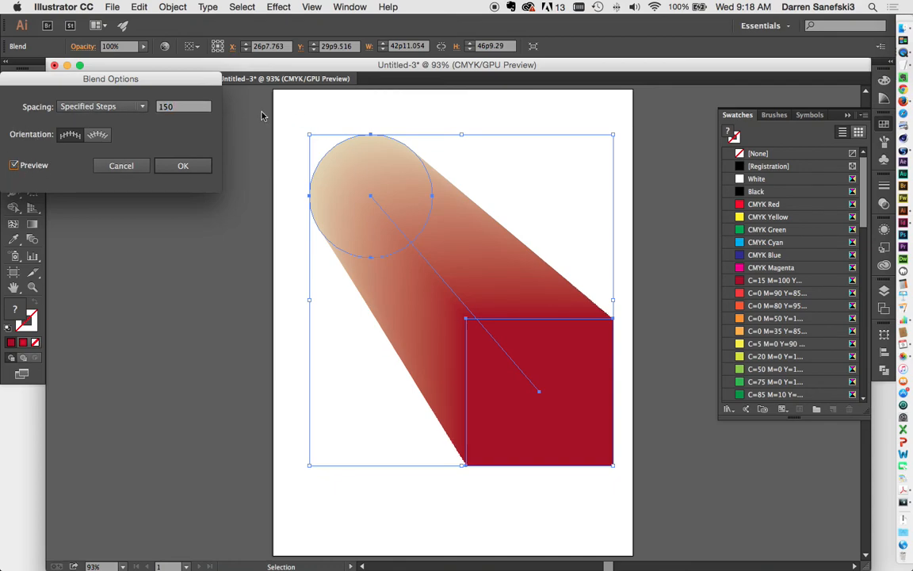
pyautogui.press('Tab')
pyautogui.write('30')
pyautogui.press('Tab')
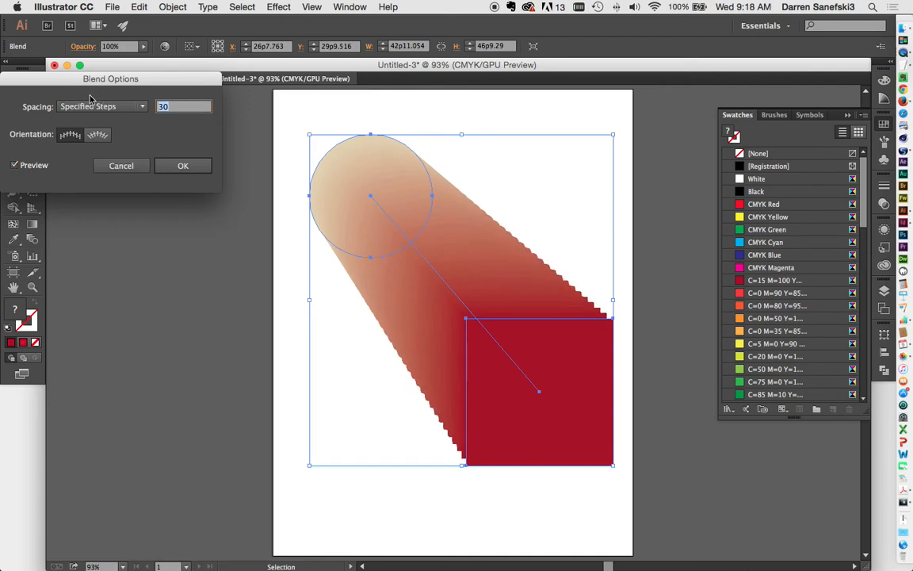
pyautogui.write('1')
pyautogui.press('Tab')
pyautogui.press('Up')
pyautogui.press('Up')
pyautogui.press('Up')
pyautogui.press('Up')
pyautogui.press('Up')
pyautogui.press('Up')
pyautogui.press('Up')
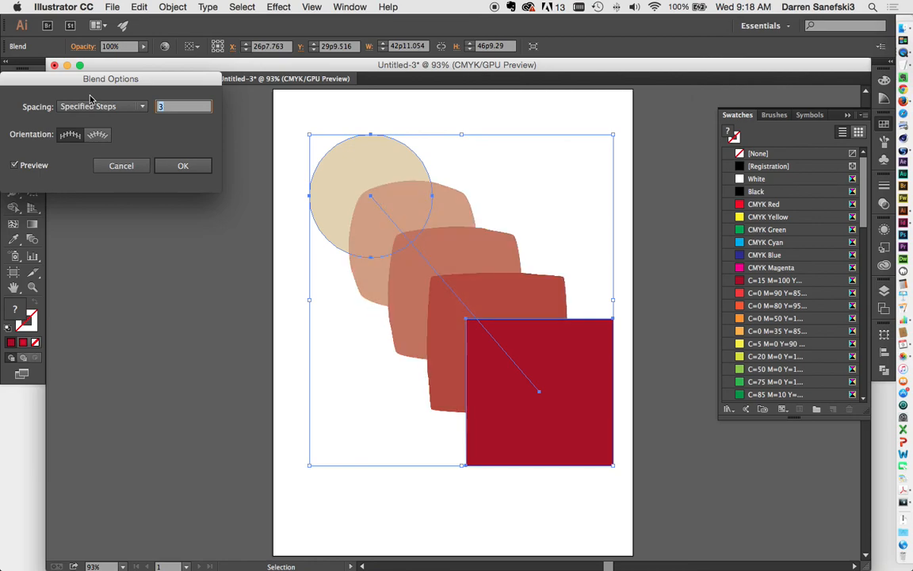
pyautogui.press('Up')
pyautogui.press('Up')
pyautogui.press('Up')
pyautogui.press('Up')
pyautogui.press('Up')
pyautogui.press('Up')
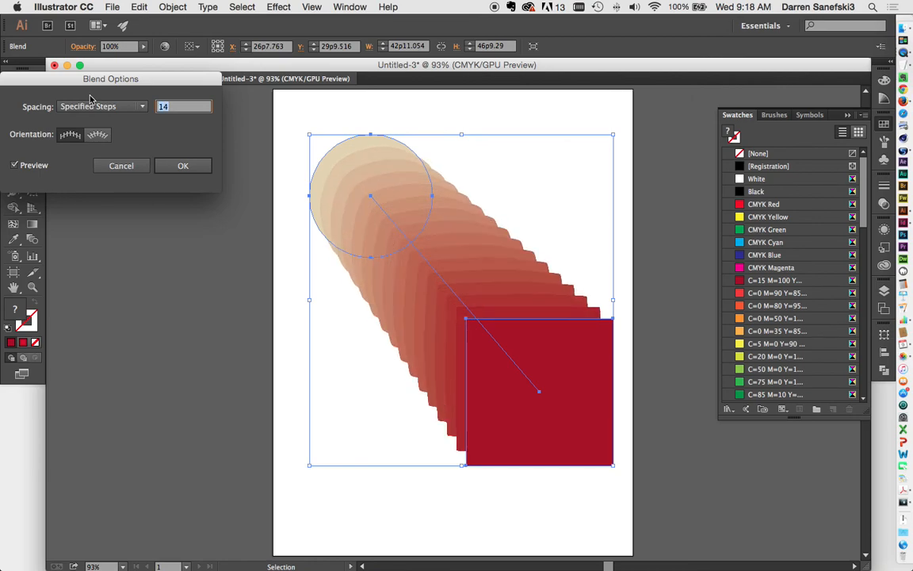
# Switch to Specified Distance, try 3p0 to 6p0, and apply 0p0.1 spacing
pyautogui.click(120, 106)
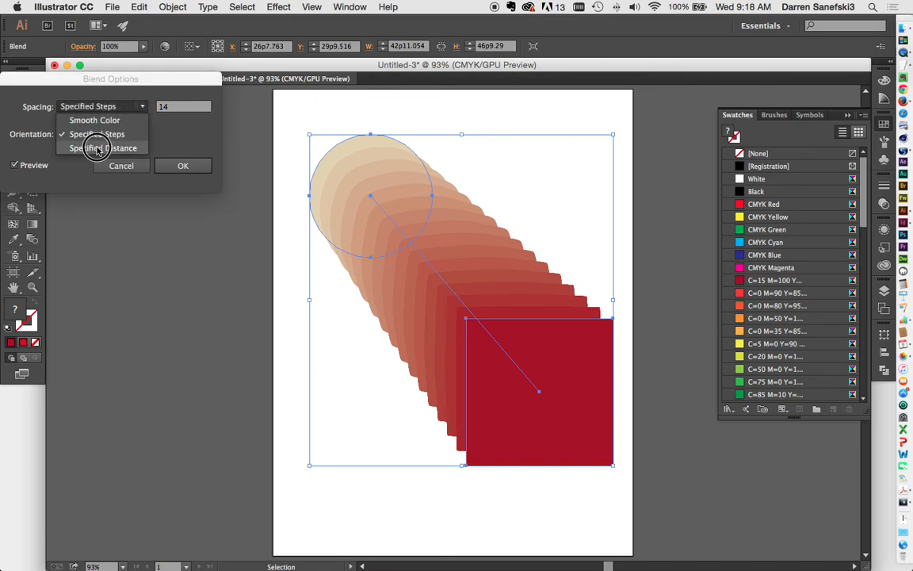
pyautogui.click(97, 149)
pyautogui.write('3')
pyautogui.press('Tab')
pyautogui.press('Up')
pyautogui.press('Up')
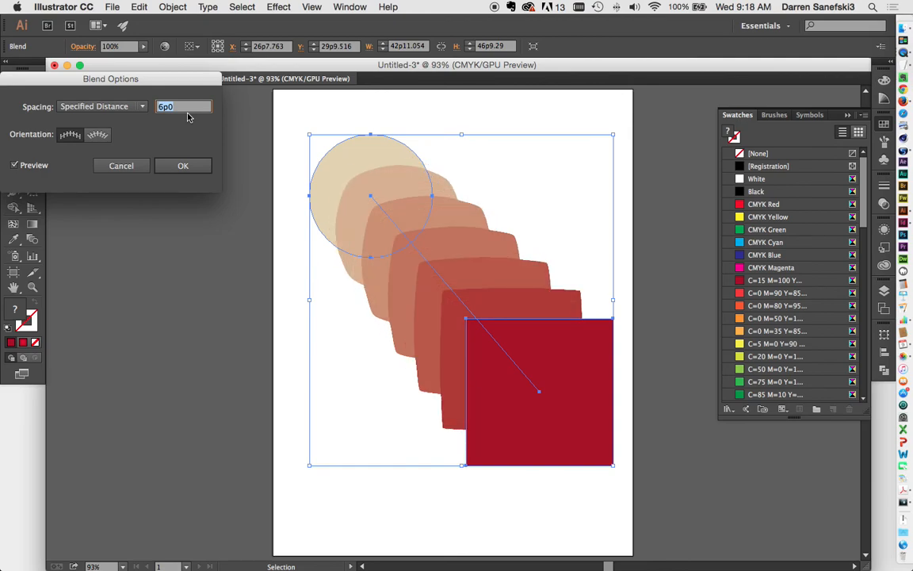
pyautogui.press('Down')
pyautogui.press('Down')
pyautogui.press('Down')
pyautogui.press('Down')
pyautogui.press('Down')
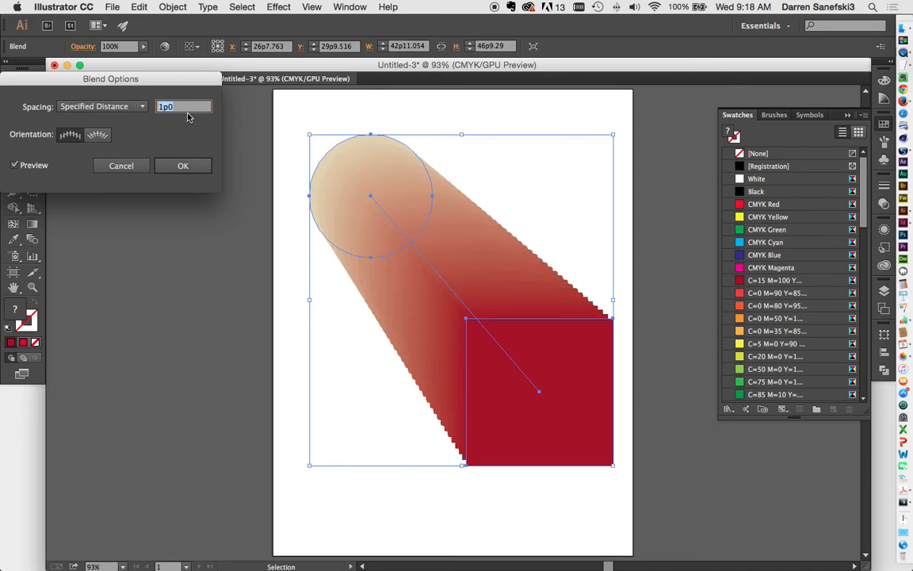
pyautogui.press('Down')
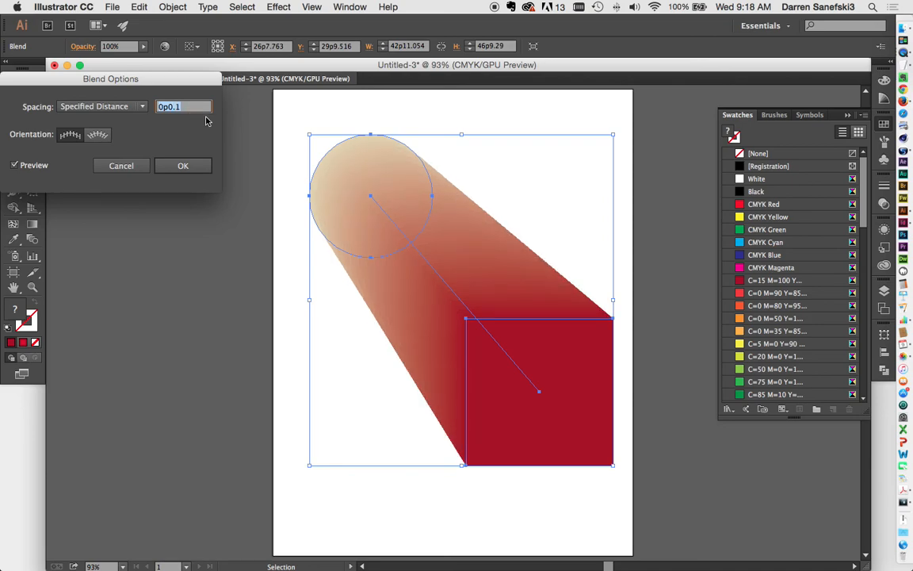
pyautogui.click(179, 170)
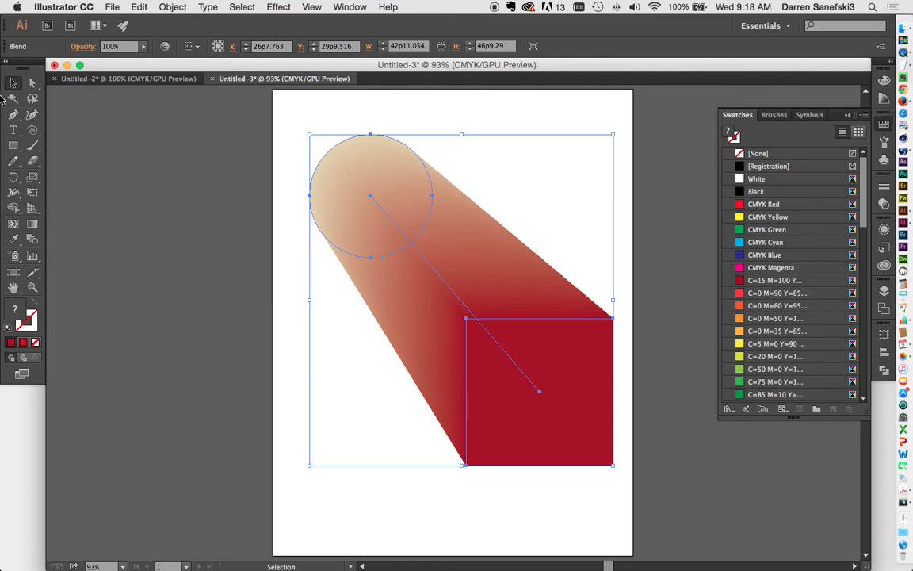